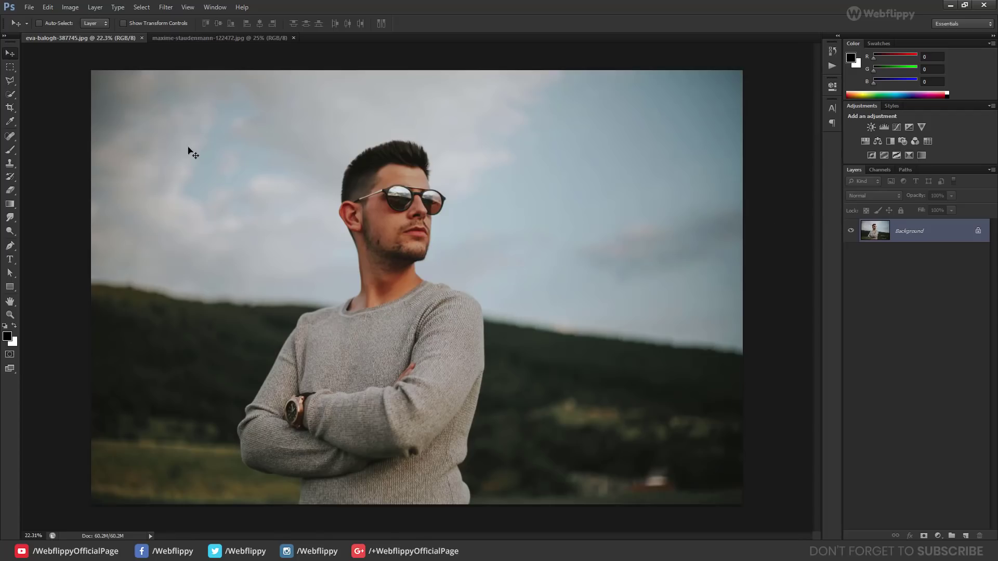
- Choose the Quick Selection Tool and shrink its brush to 80 px
{"action": "left_click_drag", "start_coordinate": [14, 96], "coordinate": [32, 95]}
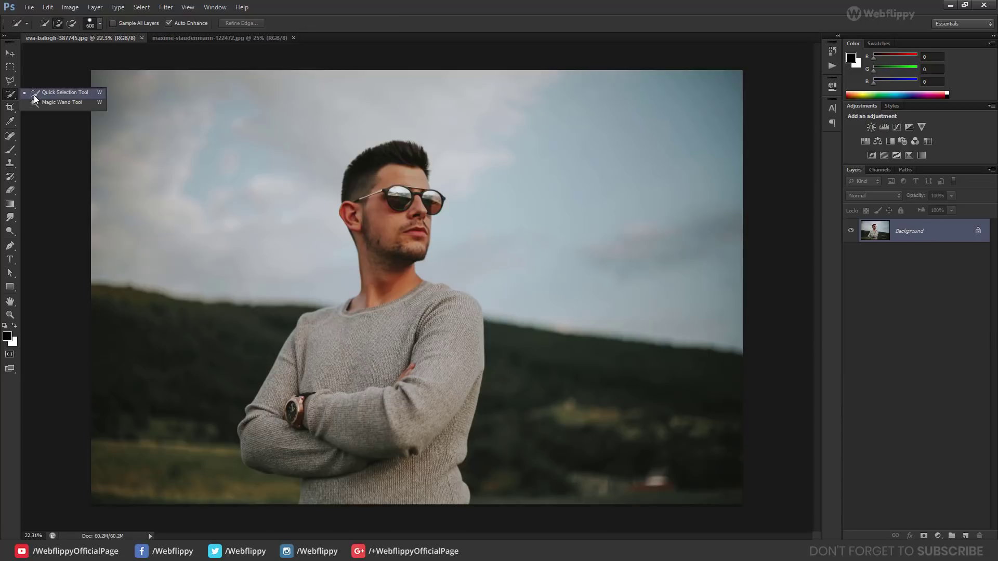
{"action": "left_click", "coordinate": [34, 95]}
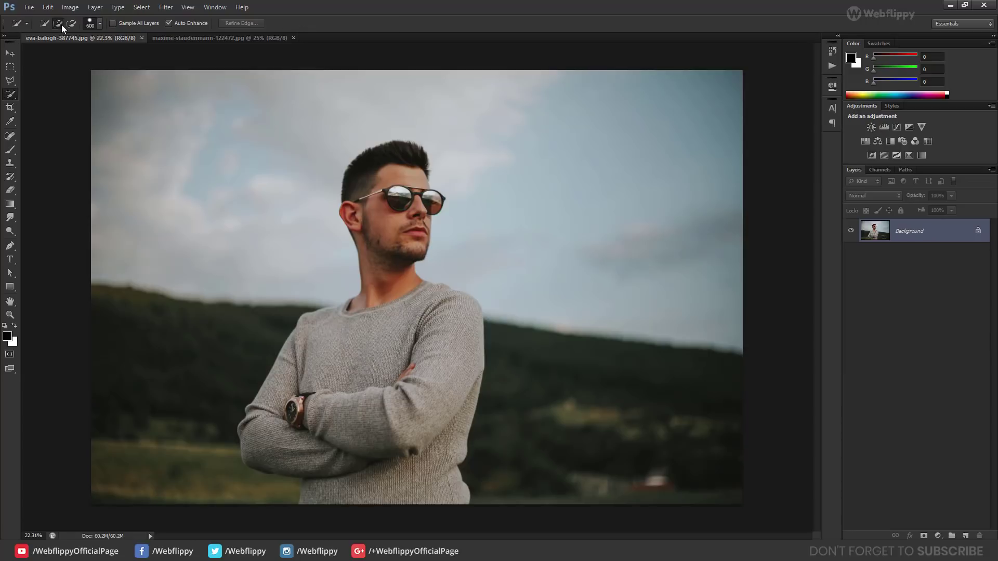
{"action": "key", "text": "bracketleft"}
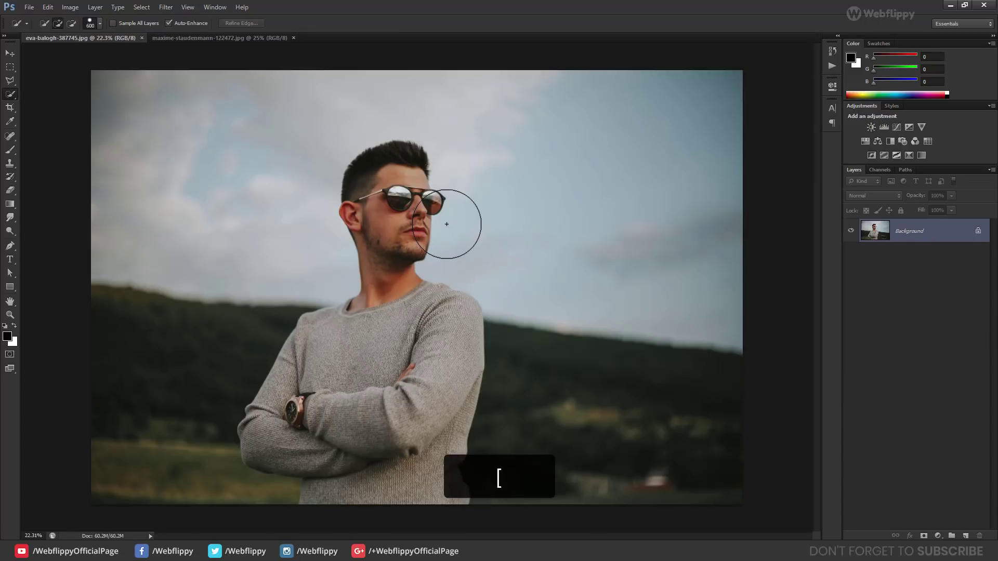
{"action": "key", "text": "bracketleft"}
{"action": "key", "text": "bracketleft"}
{"action": "key", "text": "bracketleft"}
{"action": "key", "text": "bracketleft"}
{"action": "key", "text": "bracketleft"}
{"action": "key", "text": "bracketleft"}
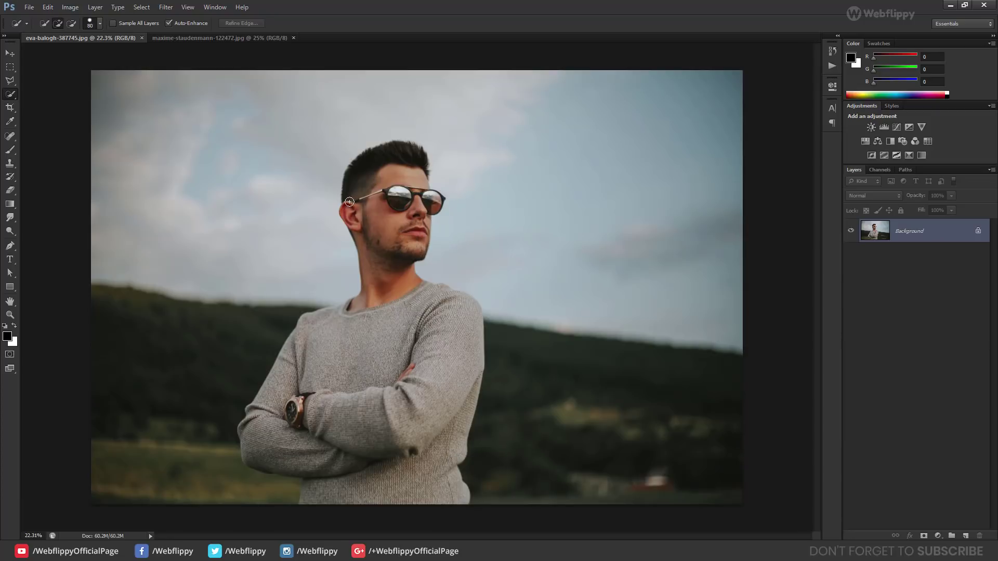
- Paint a Quick Selection over the man's head, hair, glasses and face
{"action": "mouse_move", "coordinate": [351, 206]}
{"action": "left_mouse_down"}
{"action": "mouse_move", "coordinate": [391, 250]}
{"action": "mouse_move", "coordinate": [362, 328]}
{"action": "mouse_move", "coordinate": [281, 354]}
{"action": "mouse_move", "coordinate": [291, 437]}
{"action": "mouse_move", "coordinate": [258, 448]}
{"action": "mouse_move", "coordinate": [335, 453]}
{"action": "mouse_move", "coordinate": [446, 299]}
{"action": "mouse_move", "coordinate": [463, 307]}
{"action": "left_mouse_up"}
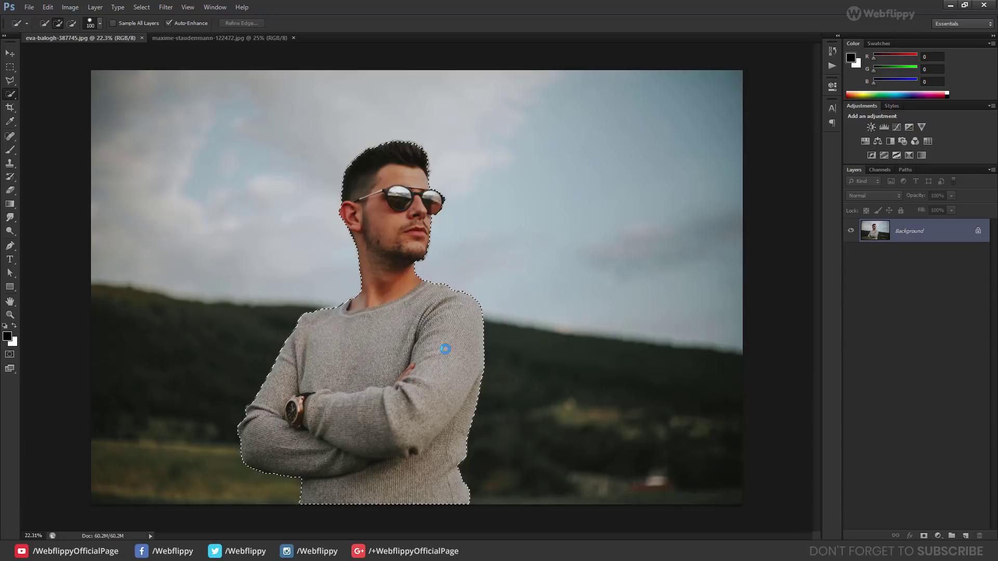
{"action": "scroll", "coordinate": [460, 292], "scroll_direction": "up", "scroll_amount": 2}
{"action": "scroll", "coordinate": [460, 292], "scroll_direction": "up", "scroll_amount": 3}
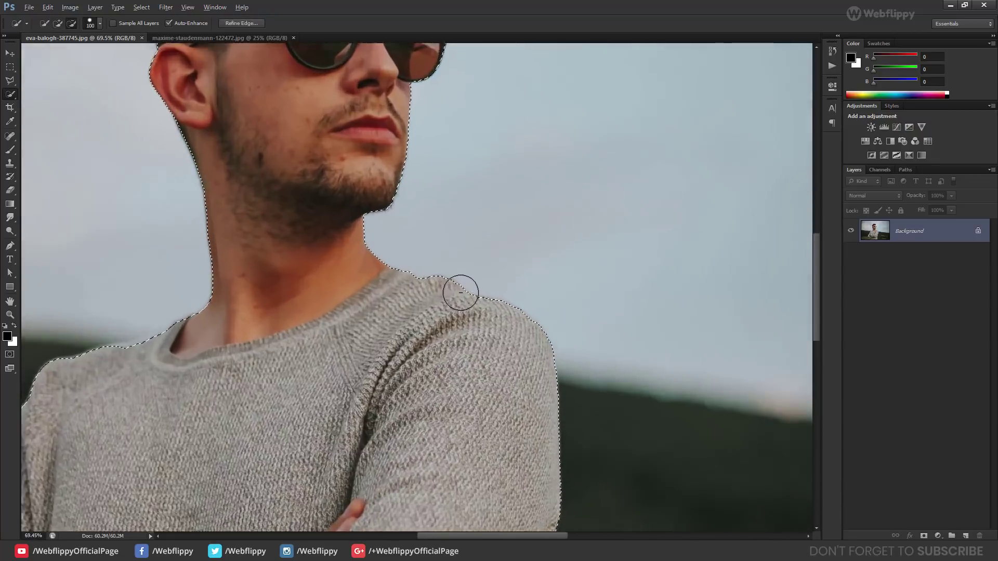
{"action": "scroll", "coordinate": [460, 292], "scroll_direction": "up", "scroll_amount": 1}
{"action": "left_click_drag", "start_coordinate": [345, 219], "coordinate": [412, 390]}
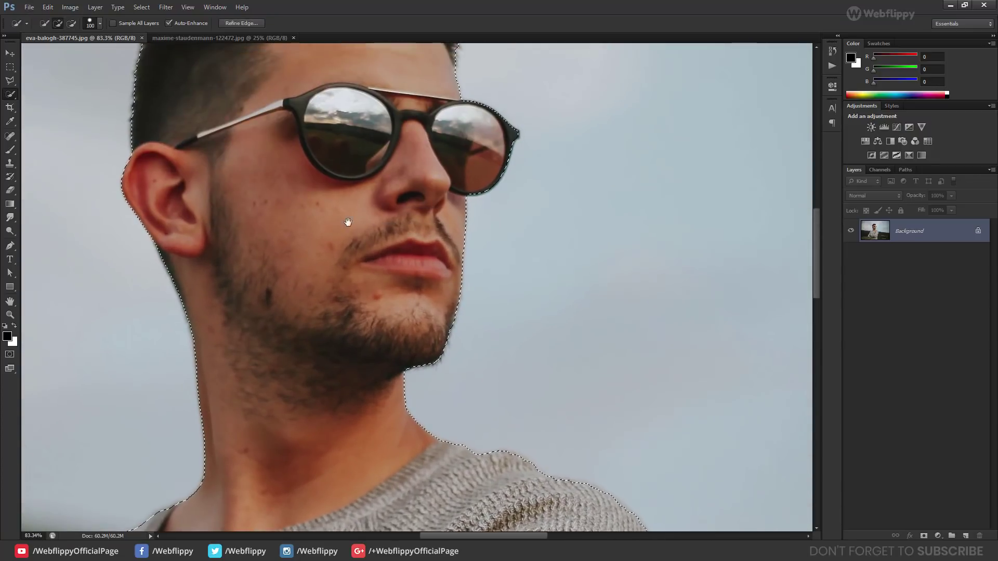
{"action": "mouse_move", "coordinate": [347, 222]}
{"action": "left_mouse_down"}
{"action": "mouse_move", "coordinate": [298, 329]}
{"action": "mouse_move", "coordinate": [326, 346]}
{"action": "mouse_move", "coordinate": [341, 311]}
{"action": "mouse_move", "coordinate": [343, 327]}
{"action": "left_mouse_up"}
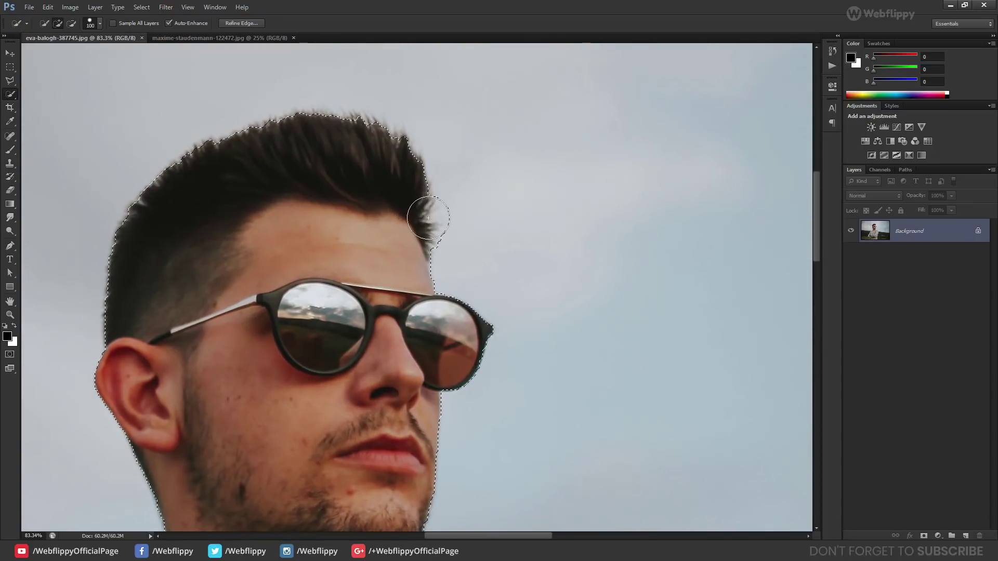
- Subtract the sky bulge beside the hair from the selection and fit the photo on screen
{"action": "key", "text": "alt"}
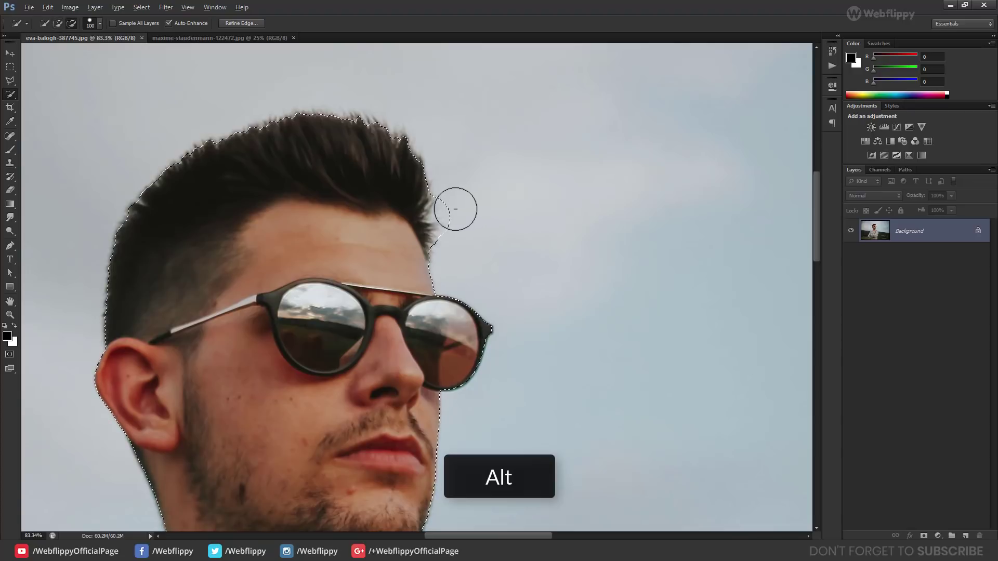
{"action": "left_click_drag", "start_coordinate": [454, 205], "coordinate": [456, 215]}
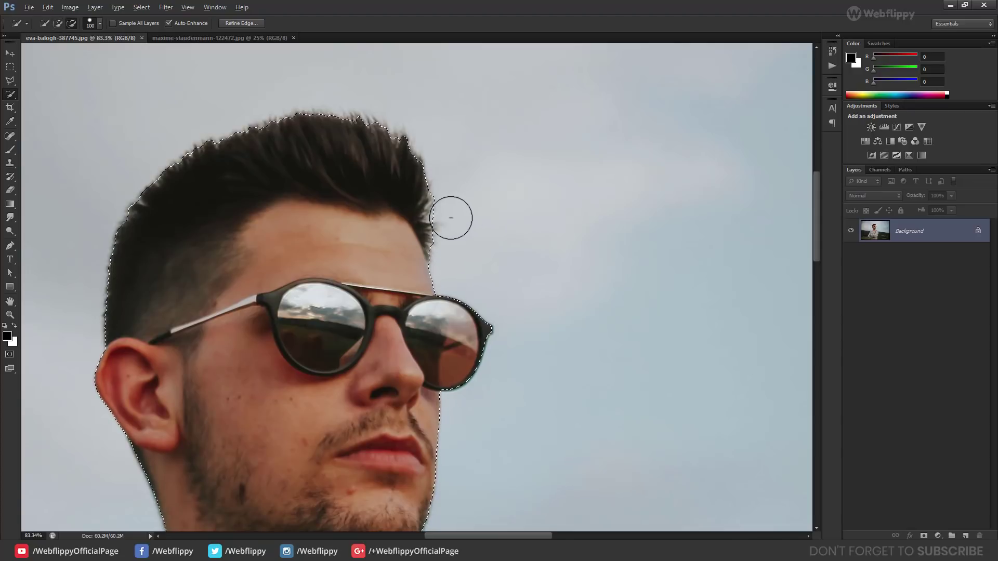
{"action": "key", "text": "ctrl+0"}
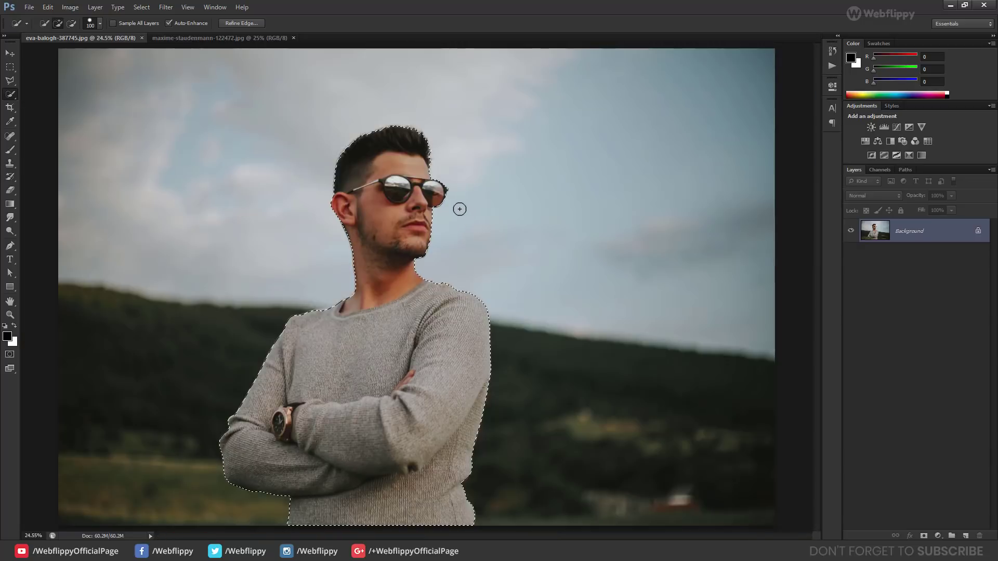
- Open Refine Edge, zoom into the hair, and set the refine brush to 45
{"action": "left_click", "coordinate": [251, 23]}
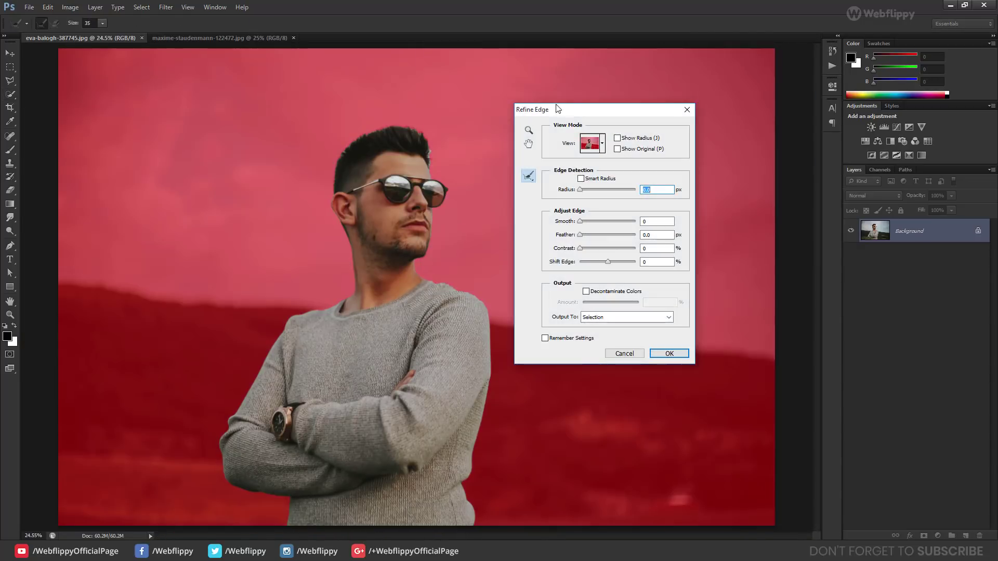
{"action": "left_click_drag", "start_coordinate": [579, 111], "coordinate": [584, 113]}
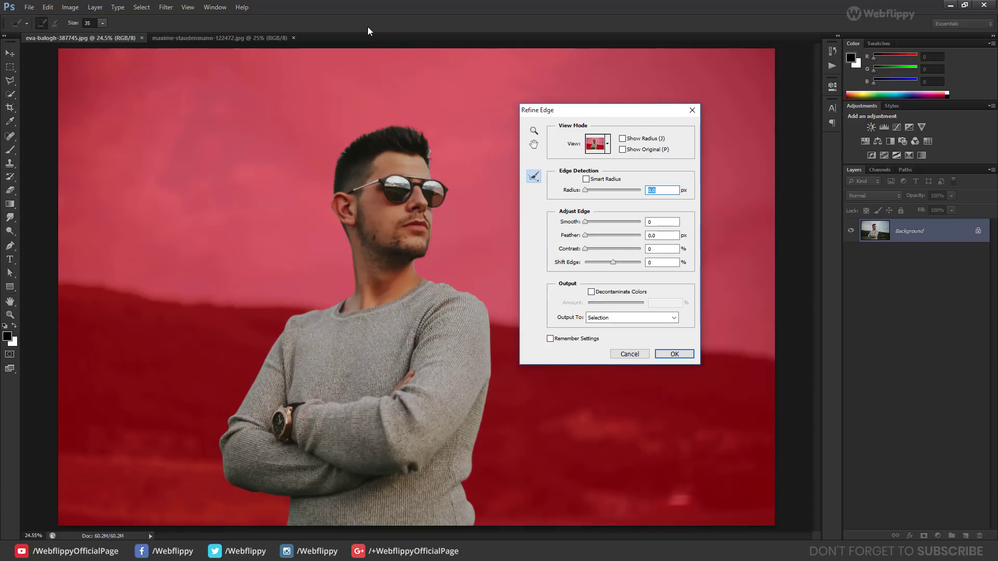
{"action": "scroll", "coordinate": [383, 108], "scroll_direction": "up", "scroll_amount": 5}
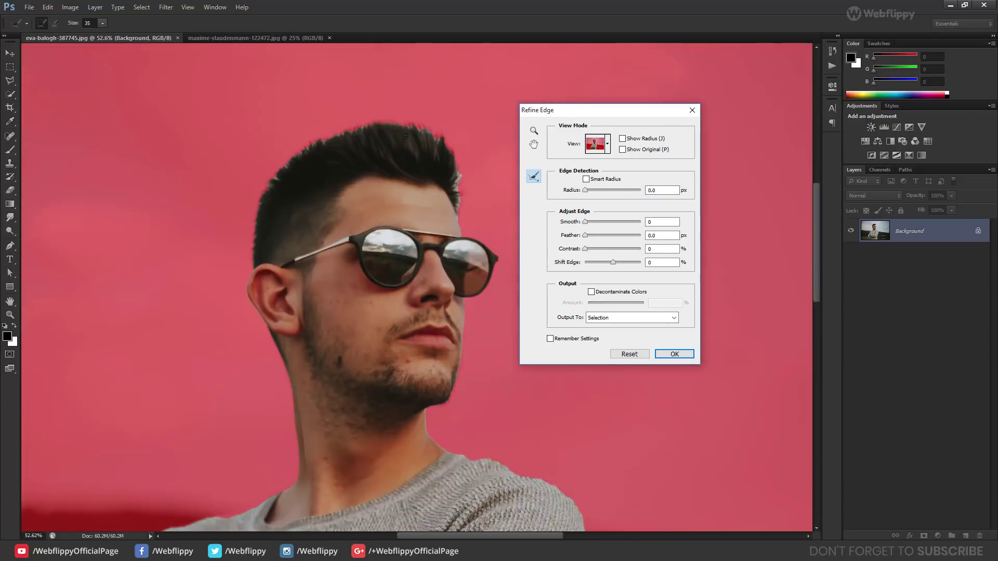
{"action": "left_click_drag", "start_coordinate": [390, 178], "coordinate": [368, 174]}
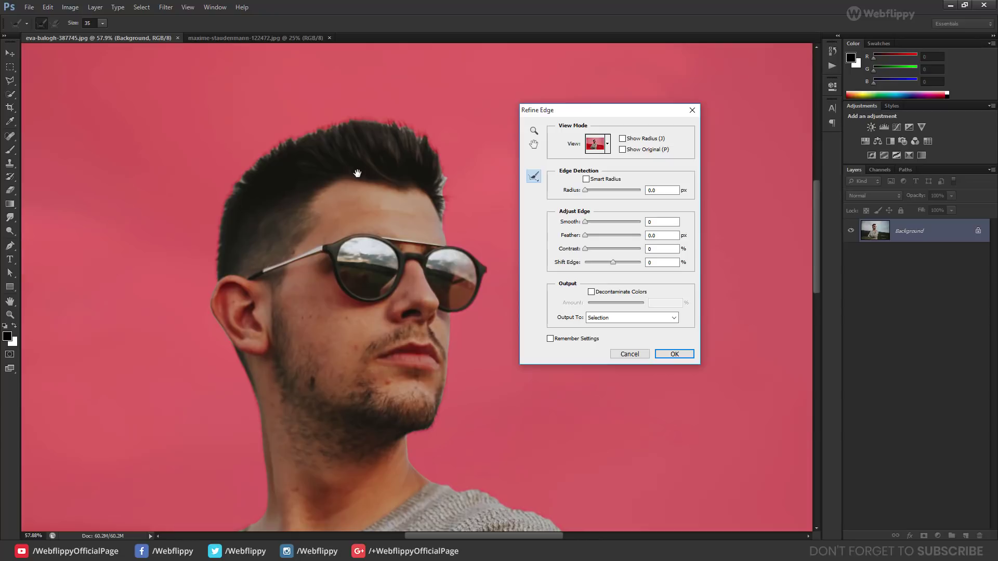
{"action": "left_click_drag", "start_coordinate": [106, 24], "coordinate": [117, 35]}
{"action": "key", "text": "bracketleft"}
- Brush the Refine Radius along the hair edge from ear to crown, then review the sweater and neck
{"action": "mouse_move", "coordinate": [211, 270]}
{"action": "left_mouse_down"}
{"action": "mouse_move", "coordinate": [242, 171]}
{"action": "mouse_move", "coordinate": [443, 167]}
{"action": "mouse_move", "coordinate": [423, 139]}
{"action": "mouse_move", "coordinate": [449, 196]}
{"action": "mouse_move", "coordinate": [445, 181]}
{"action": "left_mouse_up"}
{"action": "left_click_drag", "start_coordinate": [413, 266], "coordinate": [398, 157]}
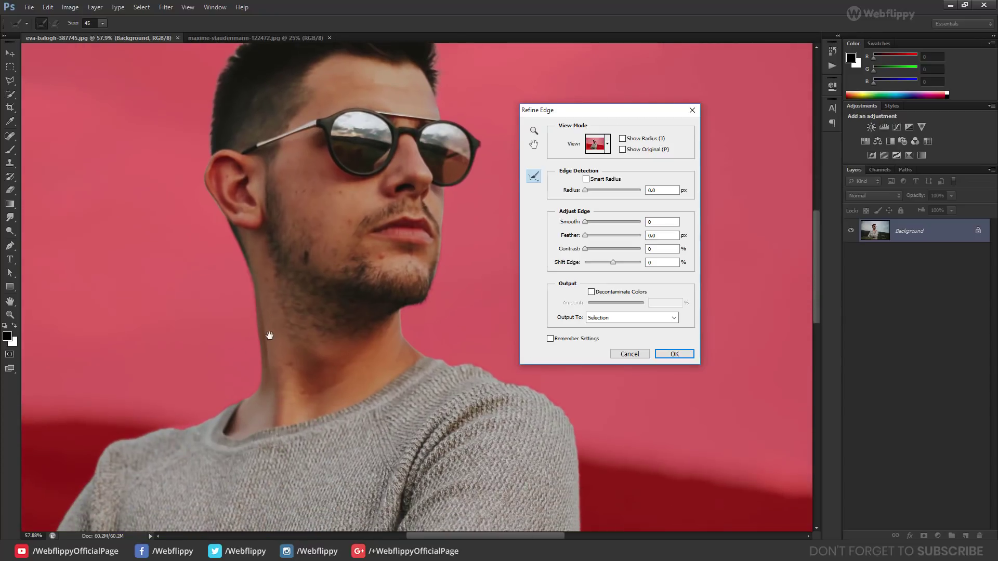
{"action": "mouse_move", "coordinate": [269, 336]}
{"action": "left_mouse_down"}
{"action": "mouse_move", "coordinate": [359, 181]}
{"action": "mouse_move", "coordinate": [305, 253]}
{"action": "mouse_move", "coordinate": [280, 262]}
{"action": "mouse_move", "coordinate": [325, 246]}
{"action": "mouse_move", "coordinate": [292, 260]}
{"action": "left_mouse_up"}
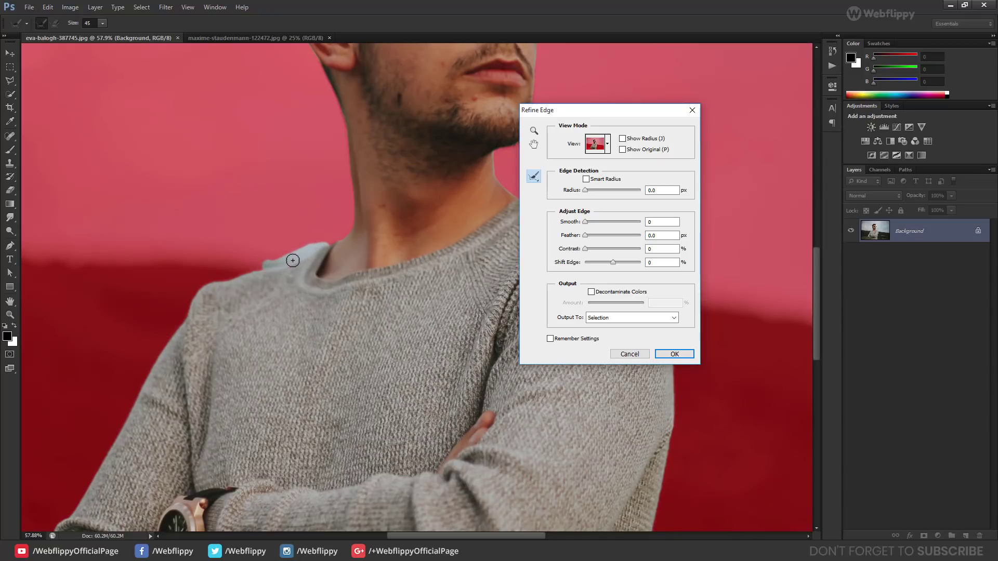
{"action": "mouse_move", "coordinate": [359, 271]}
{"action": "left_mouse_down"}
{"action": "mouse_move", "coordinate": [134, 204]}
{"action": "mouse_move", "coordinate": [104, 114]}
{"action": "mouse_move", "coordinate": [151, 259]}
{"action": "left_mouse_up"}
{"action": "mouse_move", "coordinate": [329, 167]}
{"action": "left_mouse_down"}
{"action": "mouse_move", "coordinate": [292, 350]}
{"action": "mouse_move", "coordinate": [321, 443]}
{"action": "left_mouse_up"}
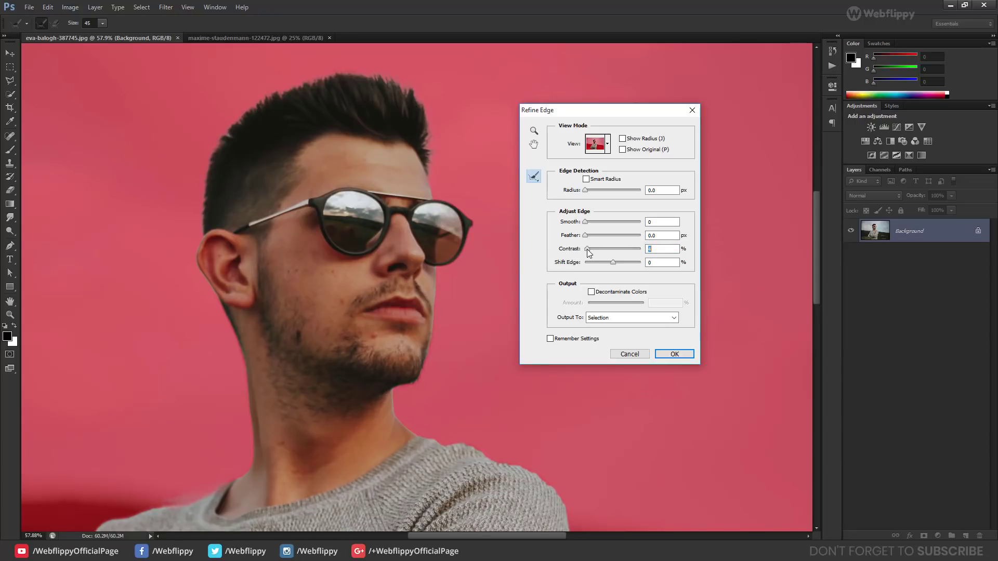
- Apply Refine Edge with Shift Edge -5 and Decontaminate Colors about 69%, output to a new masked layer
{"action": "left_click_drag", "start_coordinate": [613, 262], "coordinate": [611, 262]}
{"action": "left_click", "coordinate": [591, 292]}
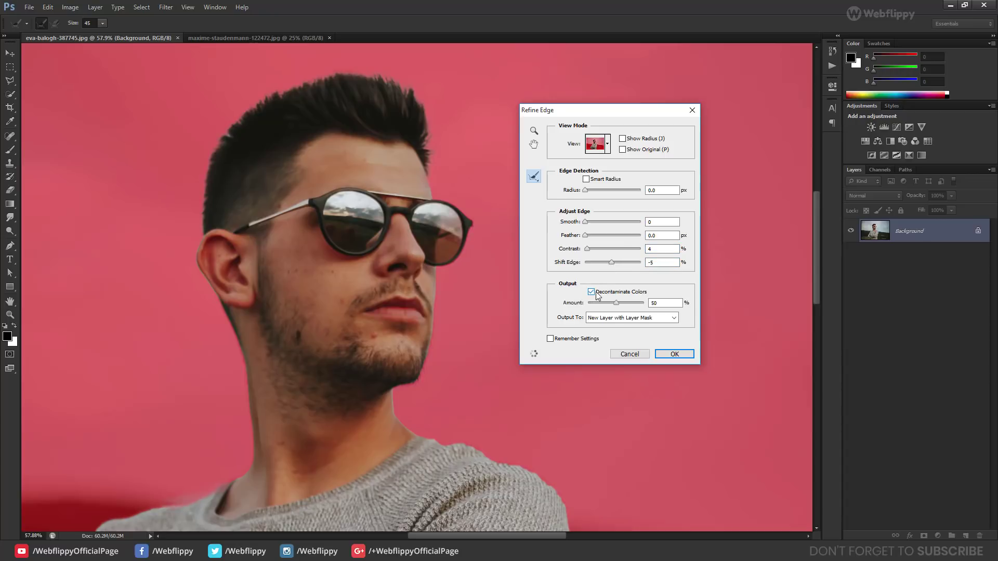
{"action": "left_click_drag", "start_coordinate": [617, 304], "coordinate": [628, 305]}
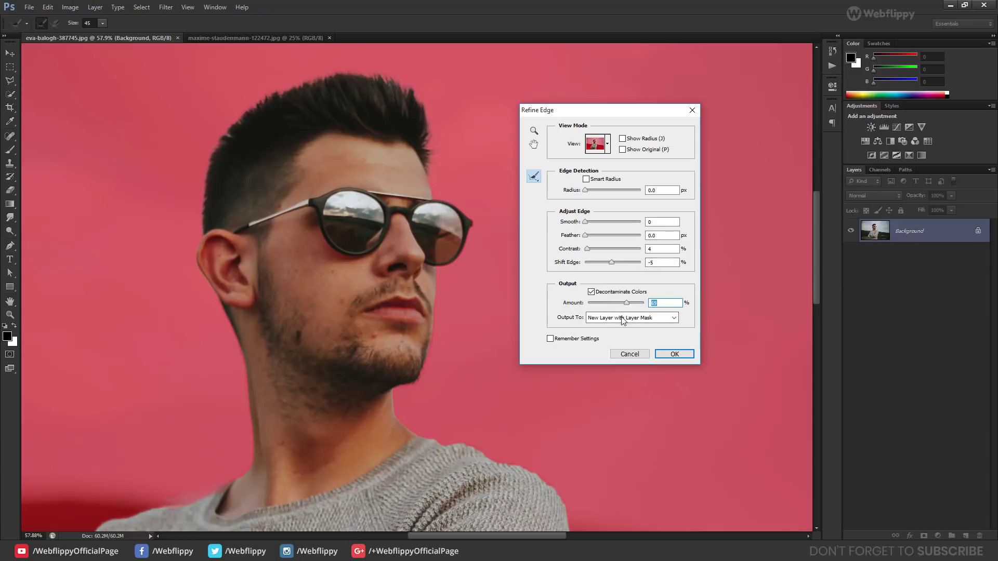
{"action": "left_click", "coordinate": [623, 318]}
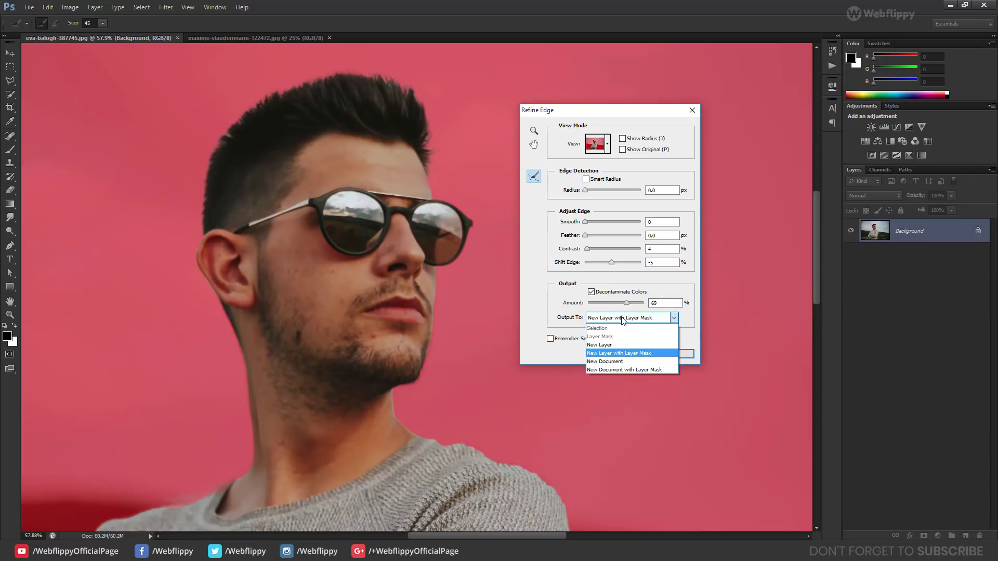
{"action": "left_click", "coordinate": [630, 353]}
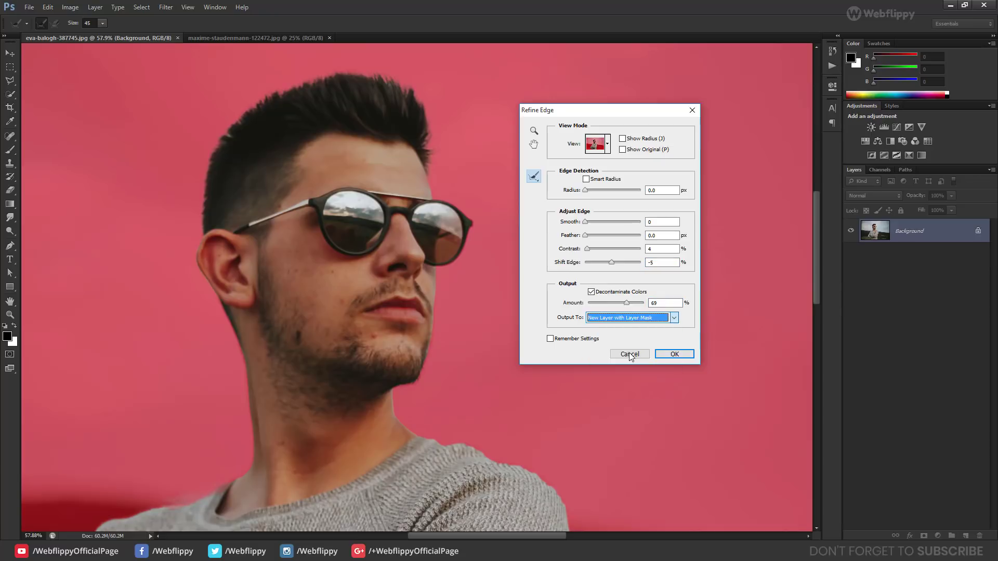
{"action": "left_click", "coordinate": [667, 356]}
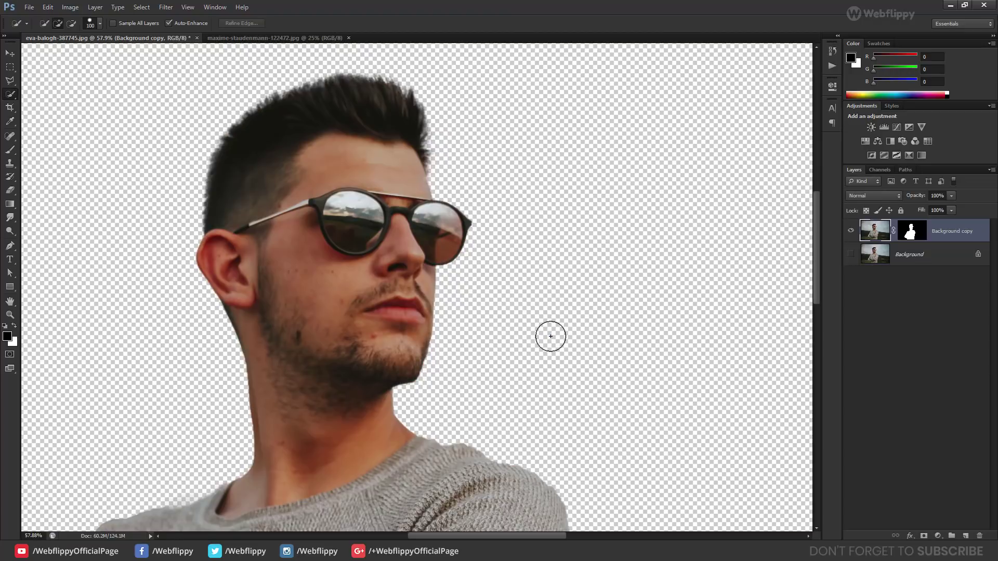
- Fit the image on screen, pick the Move tool, and select the Background layer
{"action": "key", "text": "ctrl+0"}
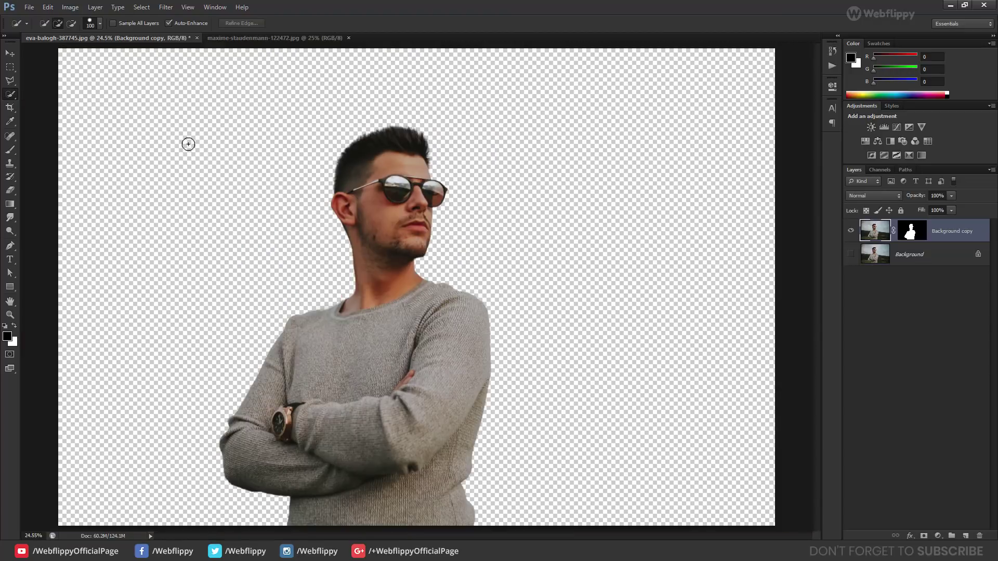
{"action": "left_click", "coordinate": [8, 54]}
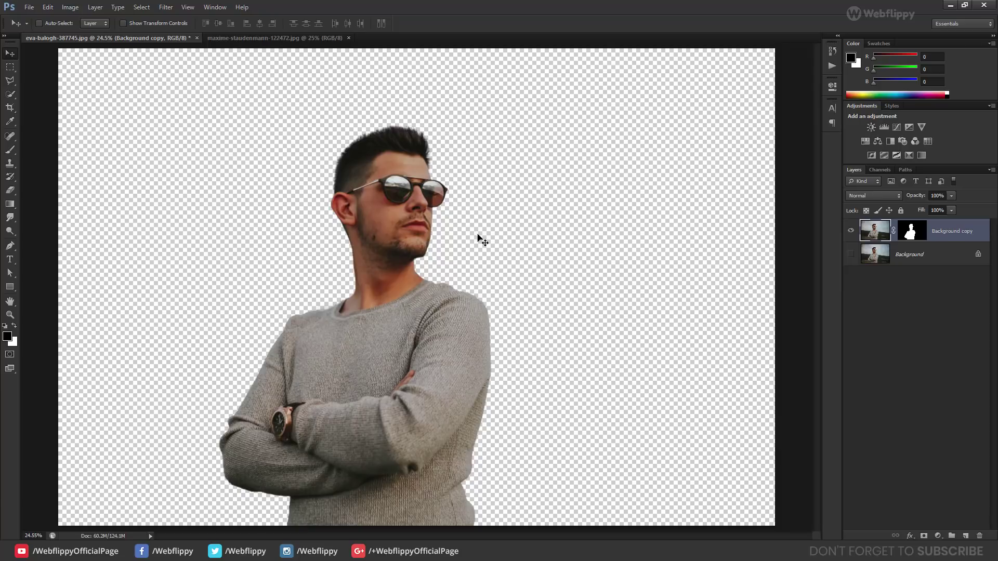
{"action": "left_click", "coordinate": [899, 261]}
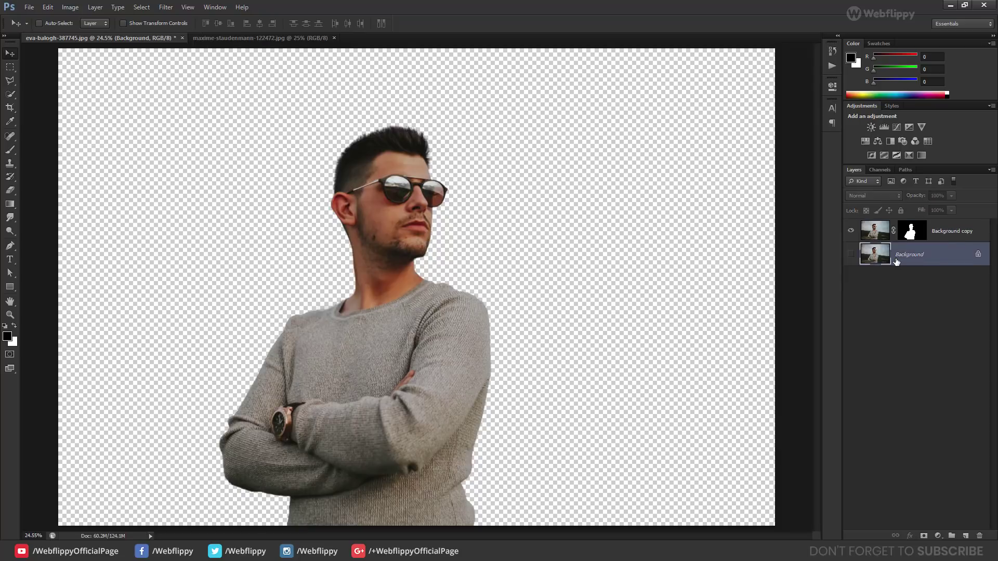
- Drag the mountain landscape photo into the man's document as Layer 1
{"action": "left_click", "coordinate": [298, 39]}
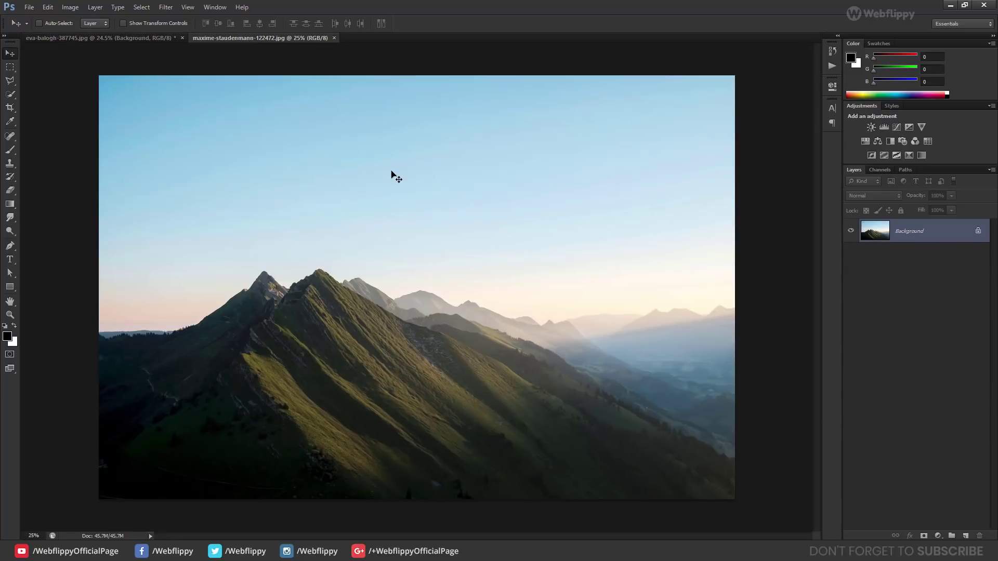
{"action": "mouse_move", "coordinate": [391, 171]}
{"action": "left_mouse_down"}
{"action": "mouse_move", "coordinate": [168, 40]}
{"action": "mouse_move", "coordinate": [409, 240]}
{"action": "left_mouse_up"}
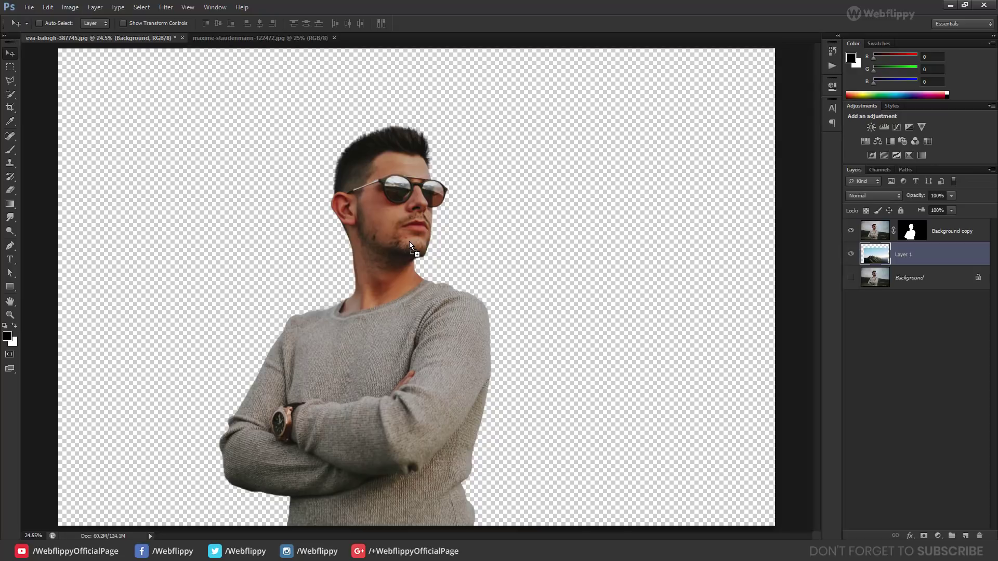
{"action": "left_click_drag", "start_coordinate": [491, 257], "coordinate": [473, 195]}
- Scale the mountain layer to fill the canvas, then open Filter > Blur > Tilt-Shift
{"action": "key", "text": "ctrl+t"}
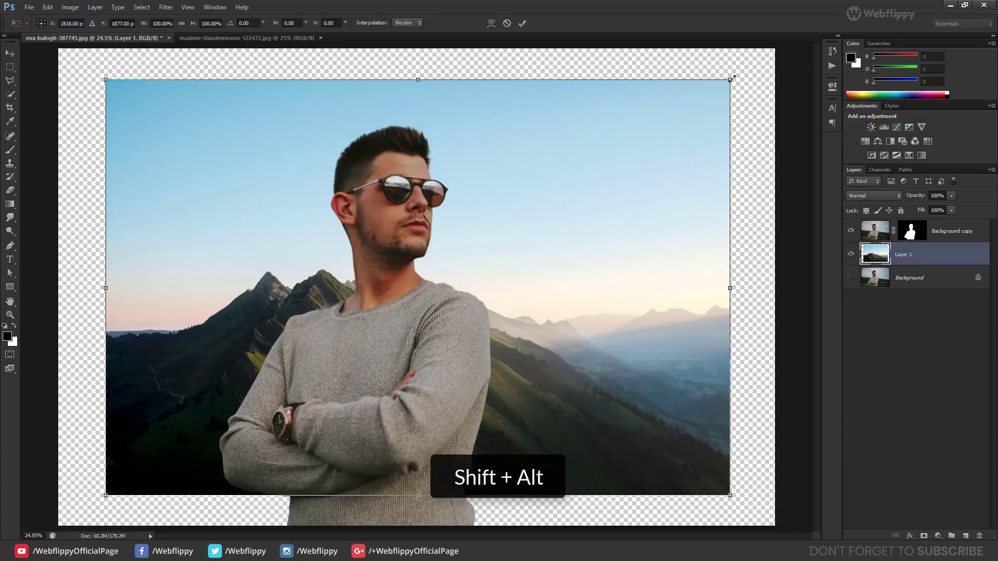
{"action": "mouse_move", "coordinate": [732, 79]}
{"action": "left_mouse_down"}
{"action": "mouse_move", "coordinate": [798, 45]}
{"action": "mouse_move", "coordinate": [781, 46]}
{"action": "left_mouse_up"}
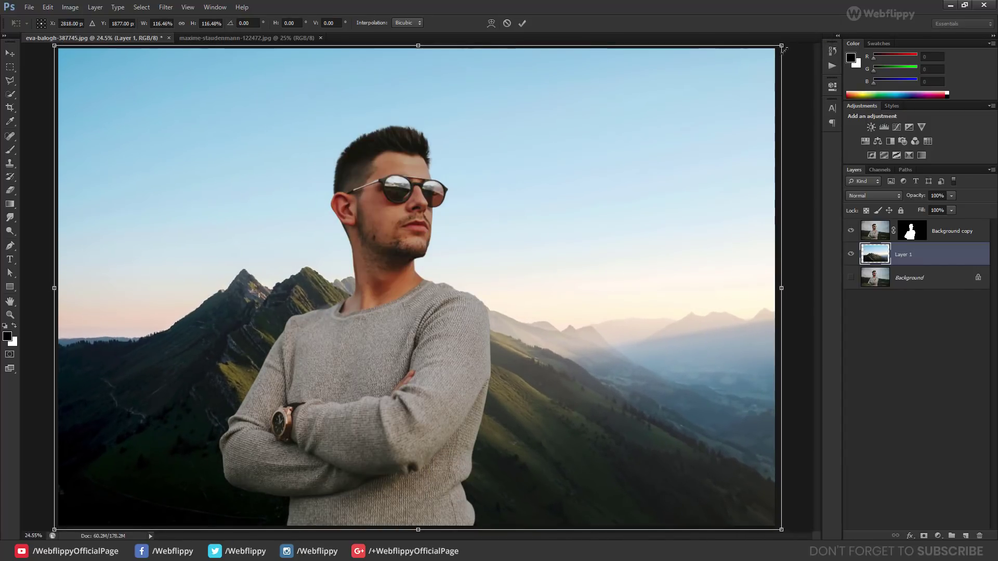
{"action": "left_click_drag", "start_coordinate": [593, 272], "coordinate": [588, 275]}
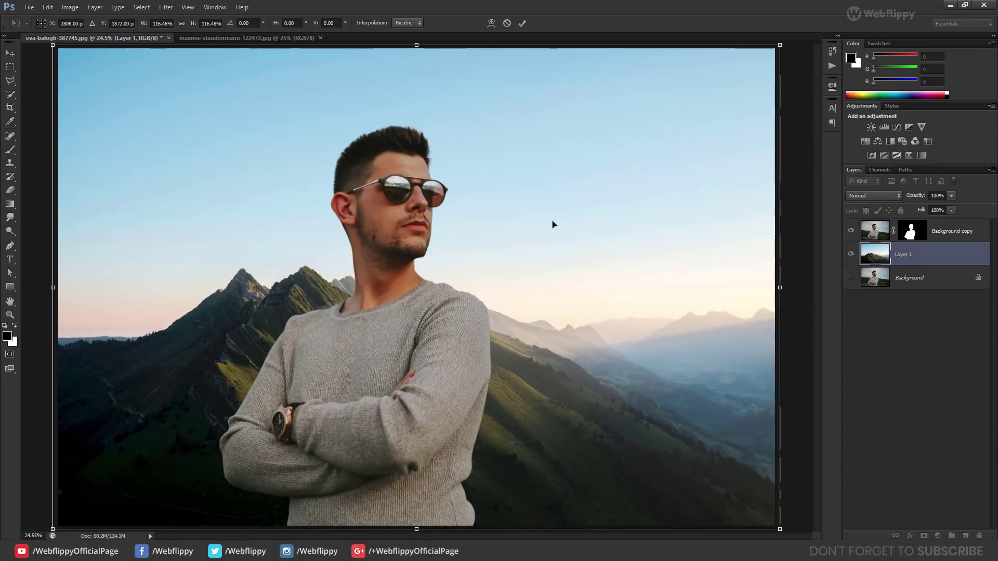
{"action": "left_click", "coordinate": [526, 23]}
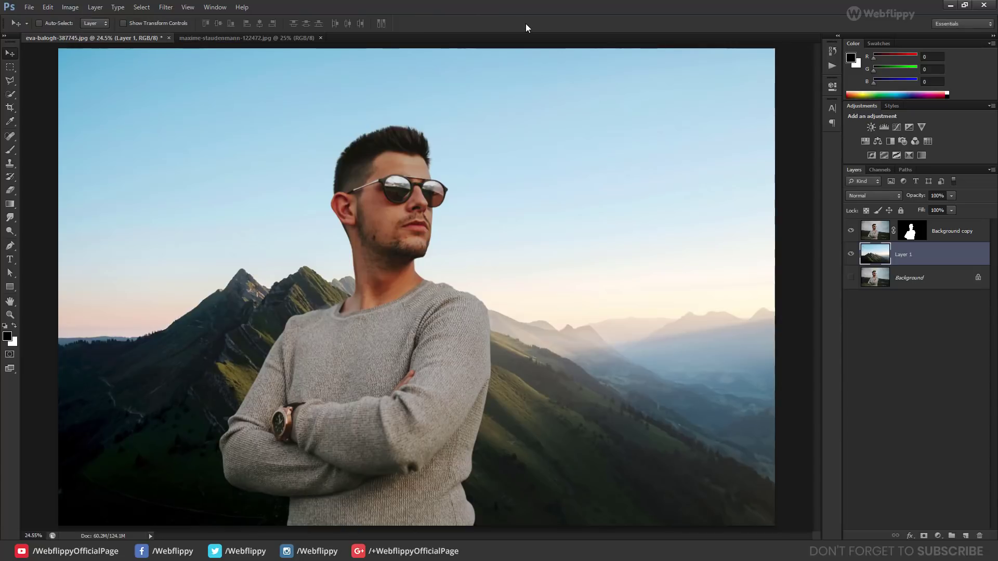
{"action": "left_click", "coordinate": [850, 255]}
{"action": "left_click", "coordinate": [165, 7]}
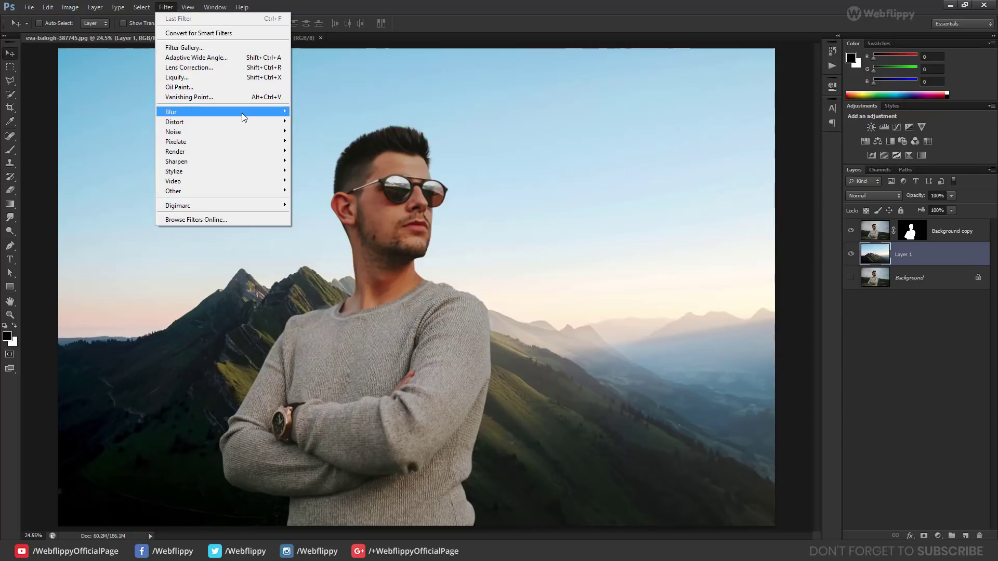
{"action": "mouse_move", "coordinate": [170, 111]}
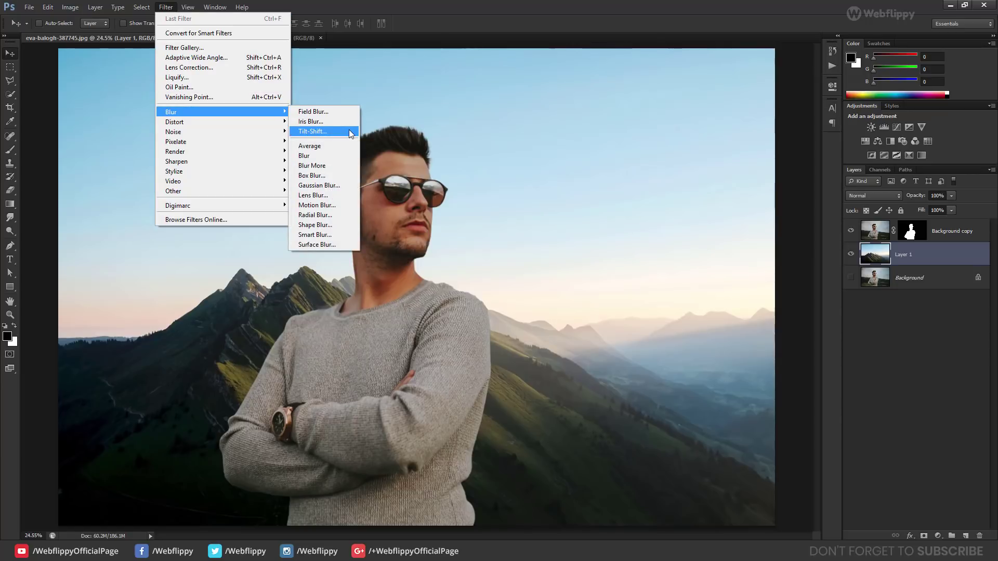
{"action": "left_click", "coordinate": [349, 130]}
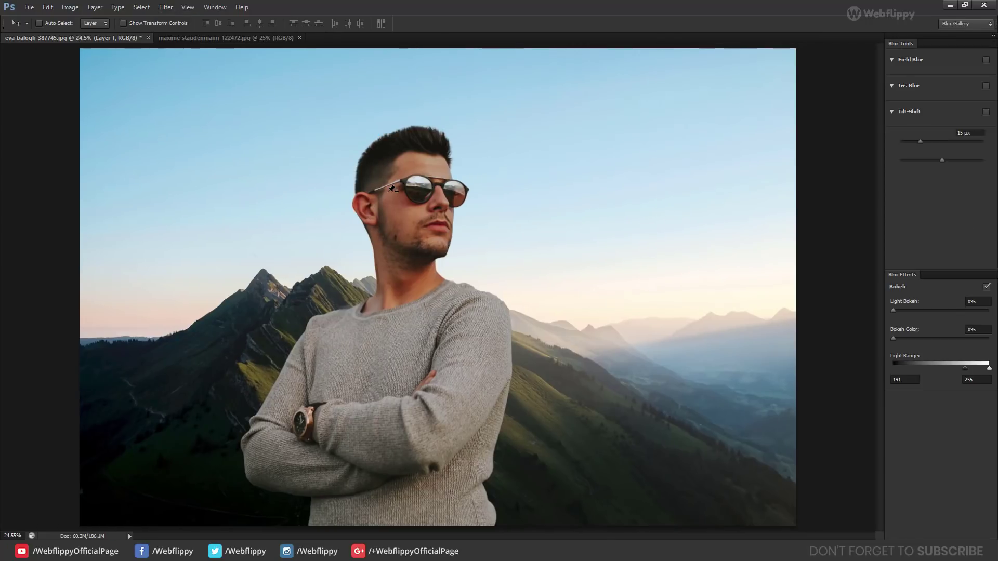
- Set the tilt-shift blur to about 41 px, move the focus band and fade lines low, and apply it
{"action": "scroll", "coordinate": [468, 227], "scroll_direction": "down", "scroll_amount": 2}
{"action": "scroll", "coordinate": [457, 259], "scroll_direction": "down", "scroll_amount": 1}
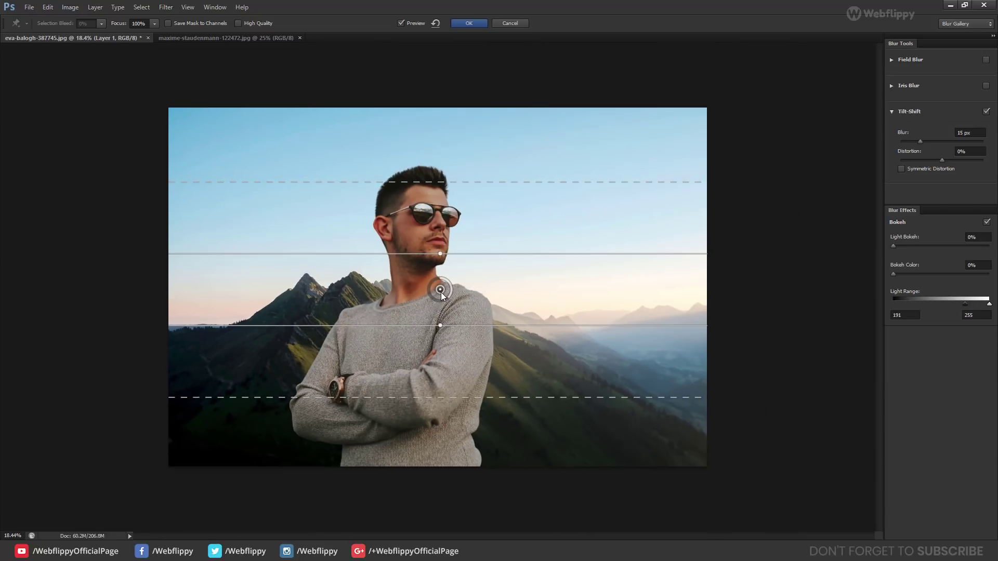
{"action": "mouse_move", "coordinate": [442, 299]}
{"action": "left_mouse_down"}
{"action": "mouse_move", "coordinate": [429, 293]}
{"action": "mouse_move", "coordinate": [442, 444]}
{"action": "mouse_move", "coordinate": [435, 422]}
{"action": "left_mouse_up"}
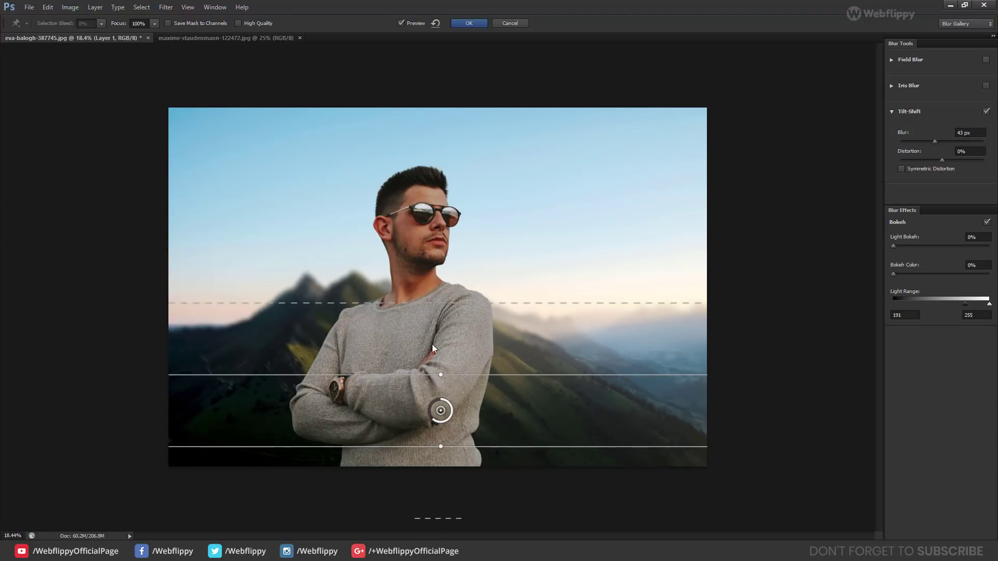
{"action": "scroll", "coordinate": [449, 374], "scroll_direction": "down", "scroll_amount": 2}
{"action": "left_click_drag", "start_coordinate": [440, 381], "coordinate": [434, 490]}
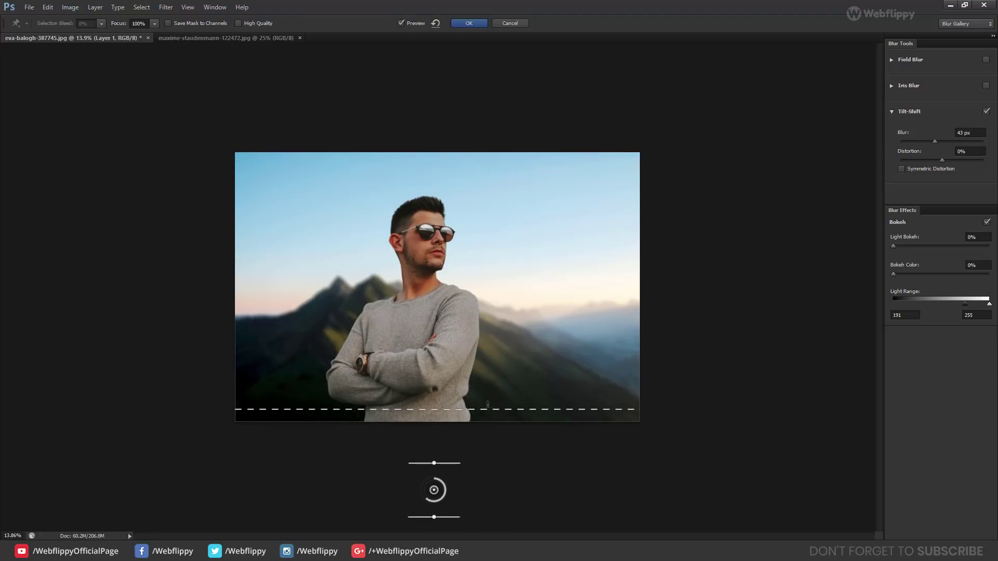
{"action": "left_click_drag", "start_coordinate": [484, 412], "coordinate": [489, 326]}
{"action": "mouse_move", "coordinate": [432, 497]}
{"action": "left_mouse_down"}
{"action": "mouse_move", "coordinate": [434, 483]}
{"action": "mouse_move", "coordinate": [434, 516]}
{"action": "left_mouse_up"}
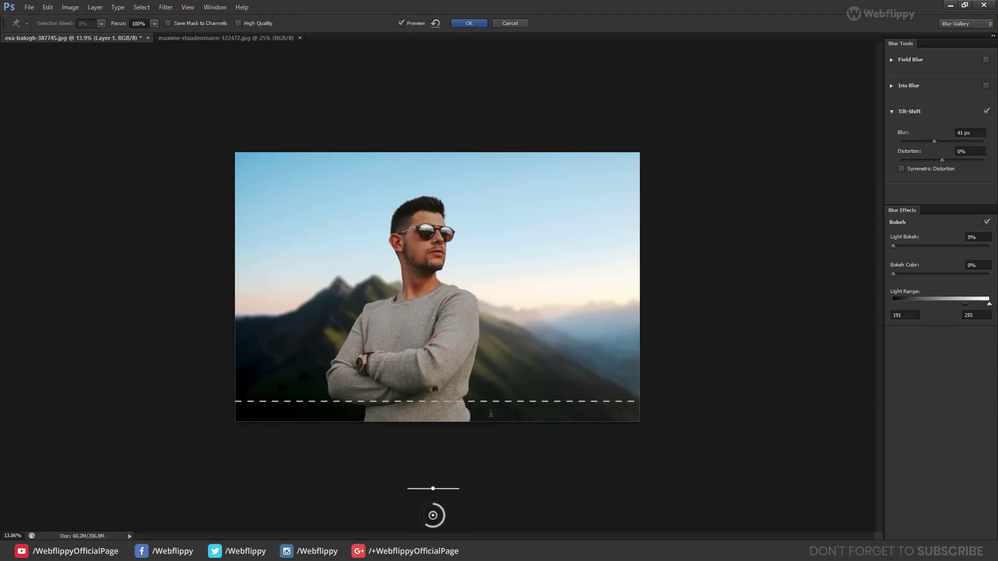
{"action": "left_click_drag", "start_coordinate": [491, 414], "coordinate": [490, 419]}
{"action": "scroll", "coordinate": [490, 411], "scroll_direction": "up", "scroll_amount": 3}
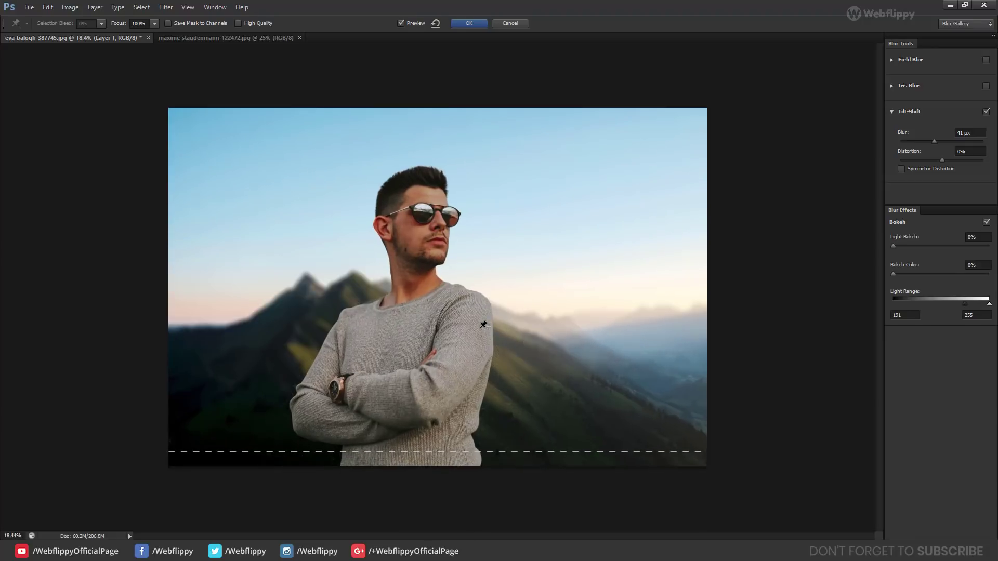
{"action": "left_click", "coordinate": [465, 23]}
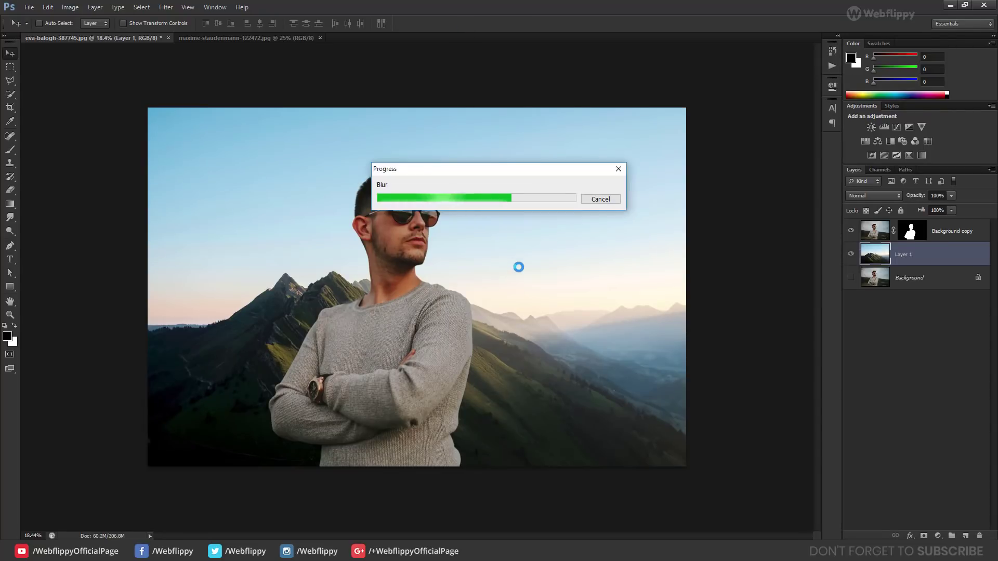
{"action": "scroll", "coordinate": [518, 266], "scroll_direction": "up", "scroll_amount": 1}
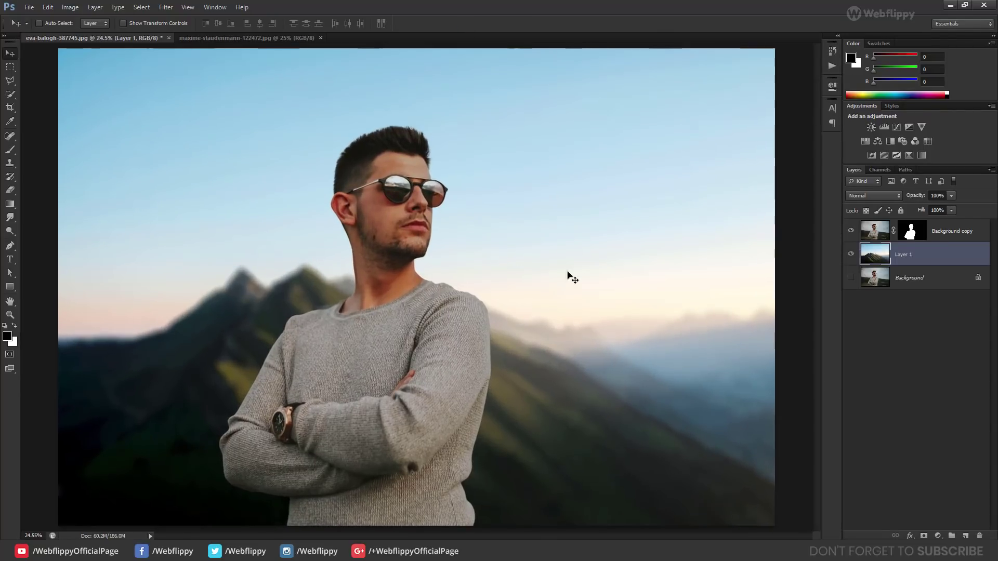
- Add a Channel Mixer above the man's layer with Blue output set to Green 100, Blue 0
{"action": "left_click", "coordinate": [939, 238]}
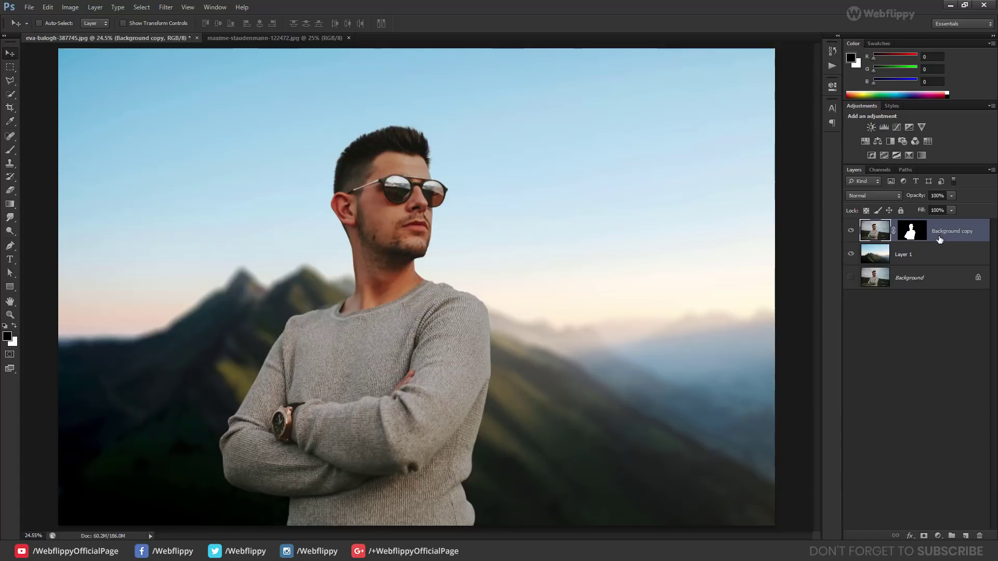
{"action": "left_click", "coordinate": [939, 536]}
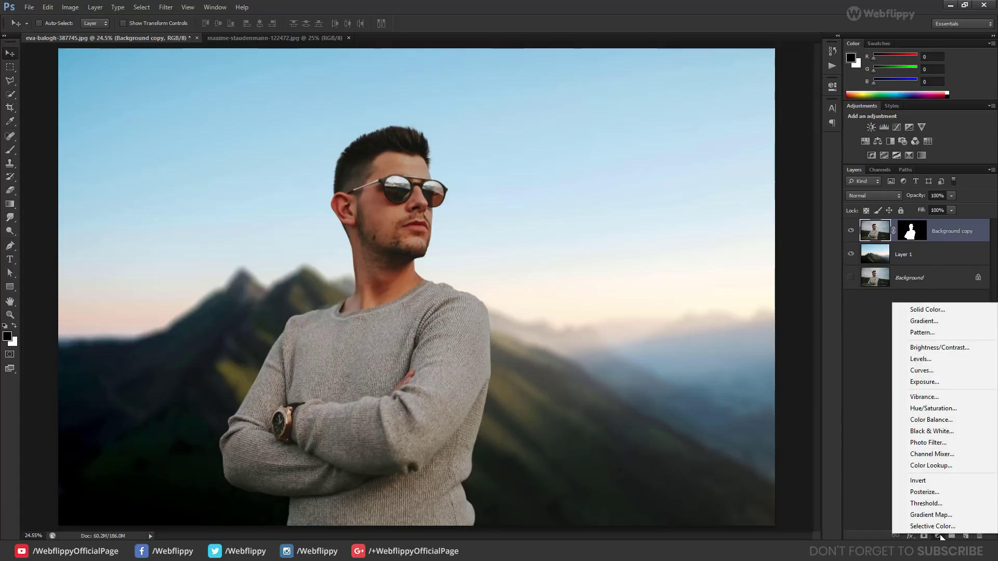
{"action": "left_click", "coordinate": [958, 457]}
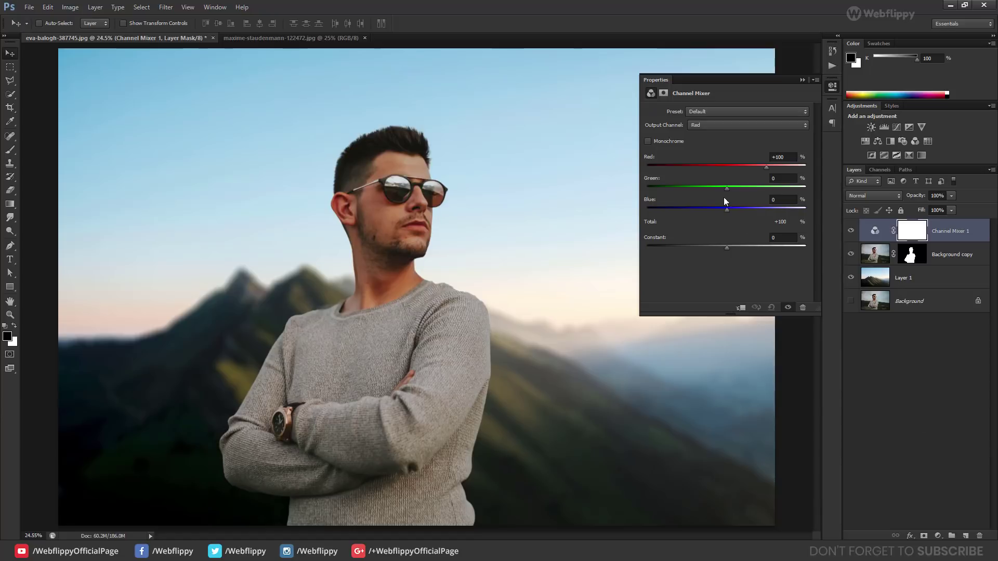
{"action": "left_click", "coordinate": [707, 124]}
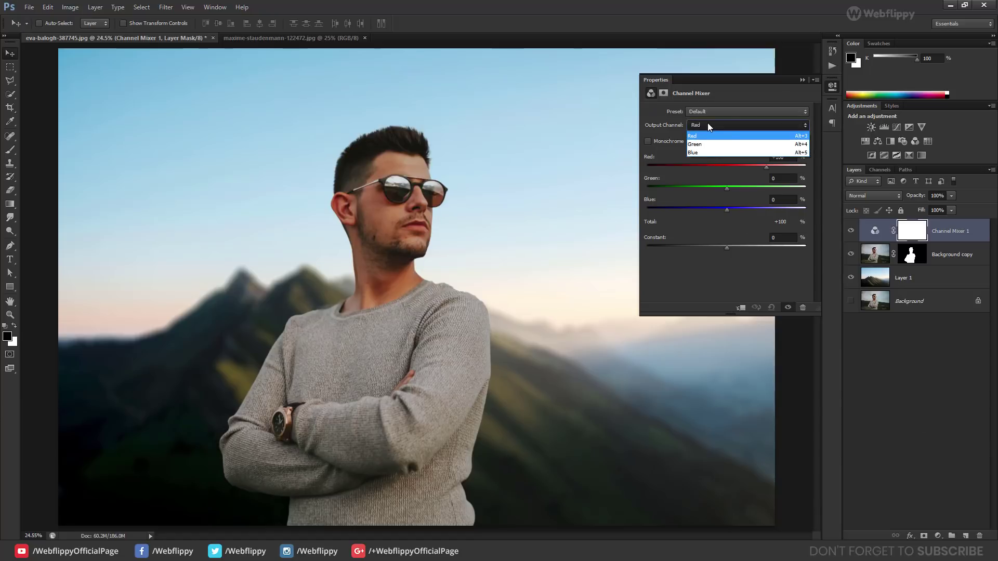
{"action": "left_click", "coordinate": [710, 152]}
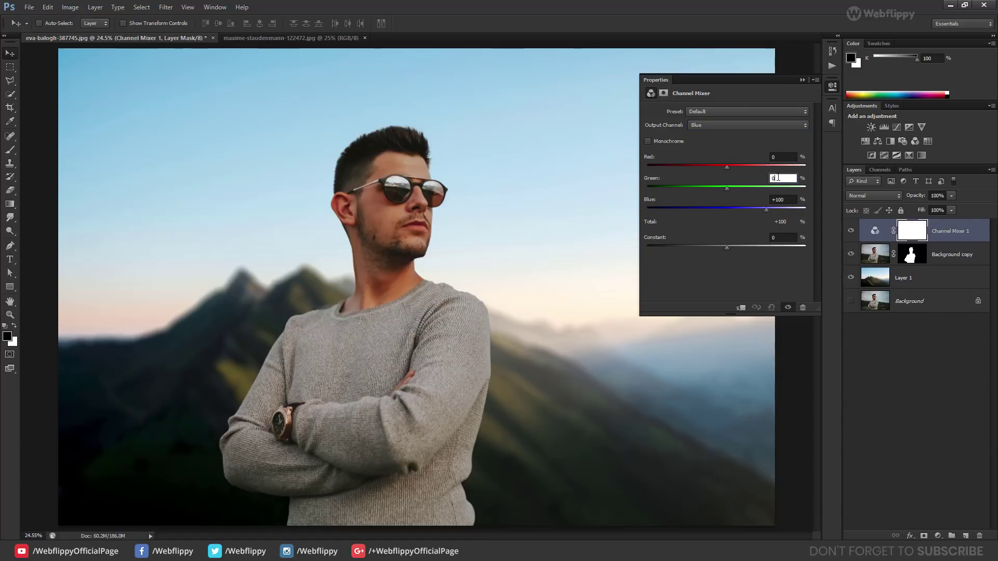
{"action": "type", "text": "100"}
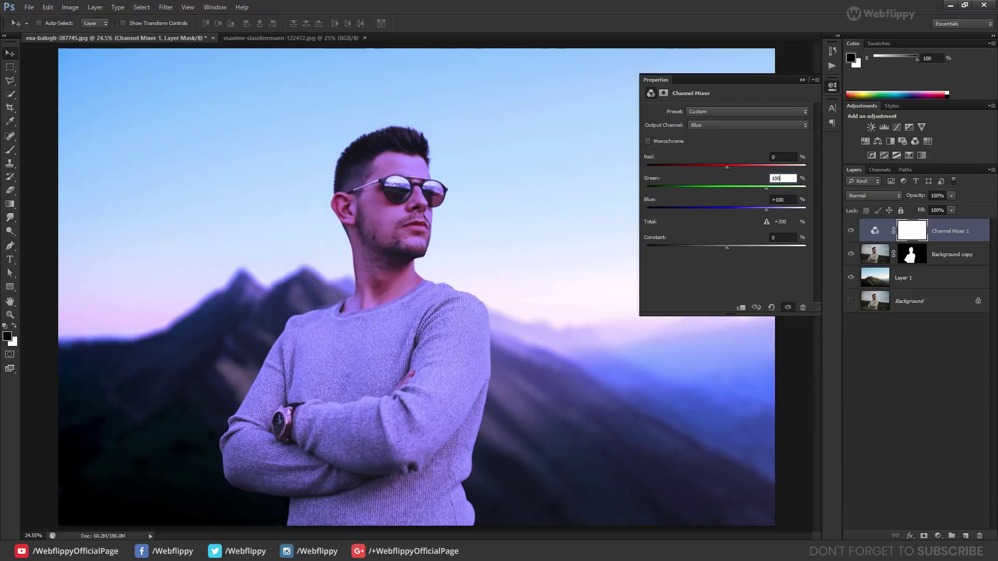
{"action": "key", "text": "Return"}
{"action": "left_click", "coordinate": [790, 201]}
{"action": "type", "text": "0"}
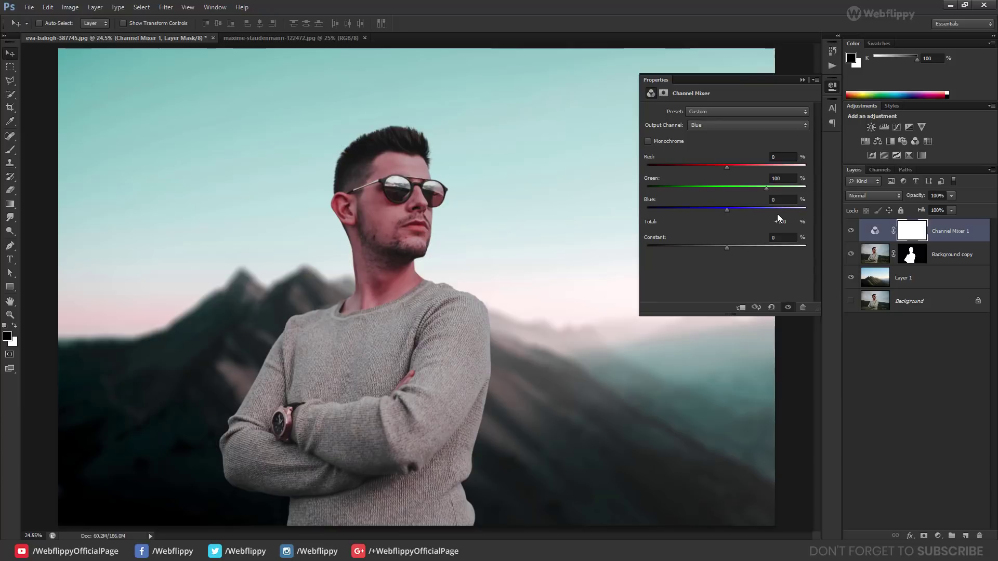
- Set the Channel Mixer layer's blend mode to Lighten
{"action": "left_click", "coordinate": [803, 80]}
{"action": "left_click", "coordinate": [868, 195]}
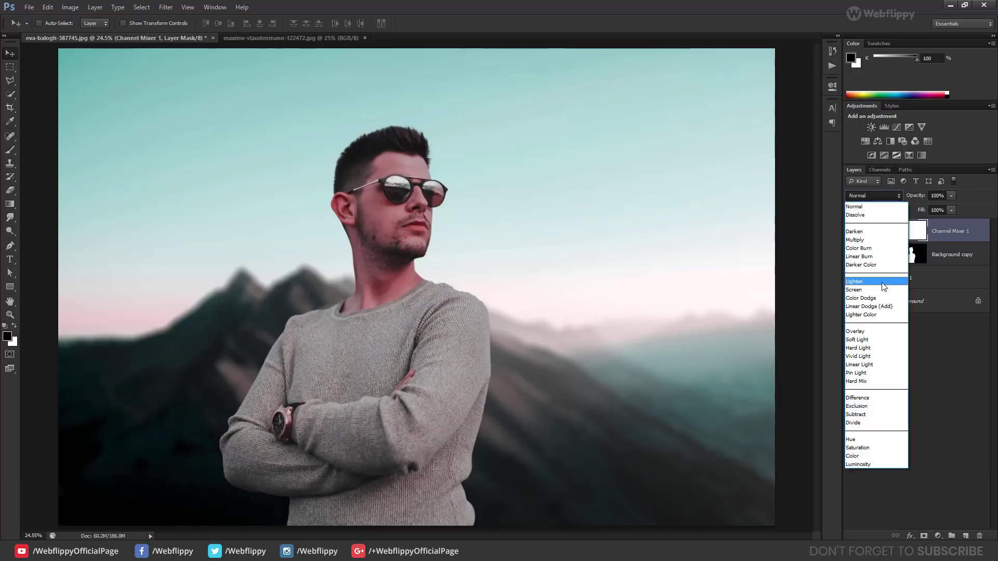
{"action": "left_click", "coordinate": [882, 283]}
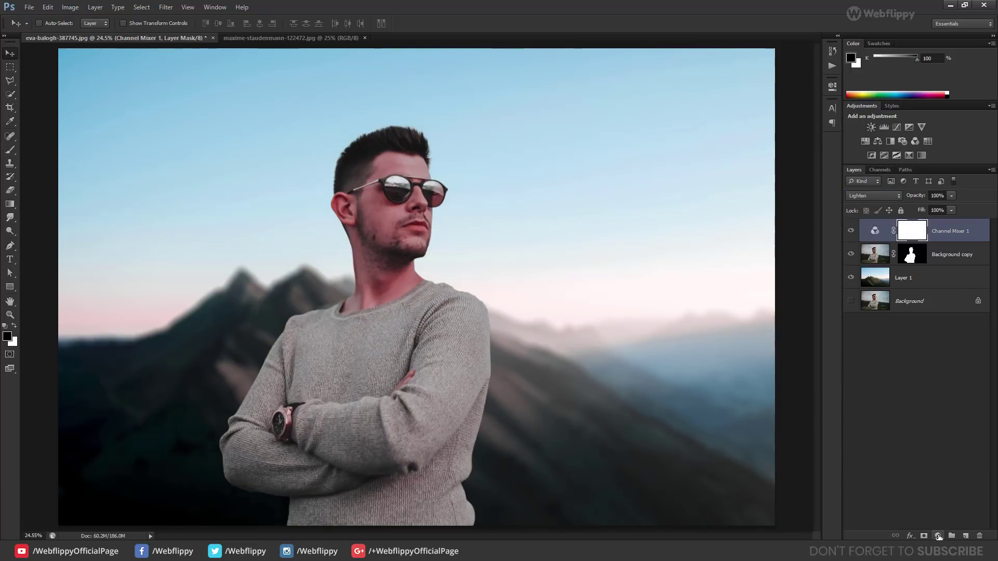
- Add a Selective Color layer with Reds at Cyan 20, Magenta −20, Black −20
{"action": "left_click", "coordinate": [939, 537]}
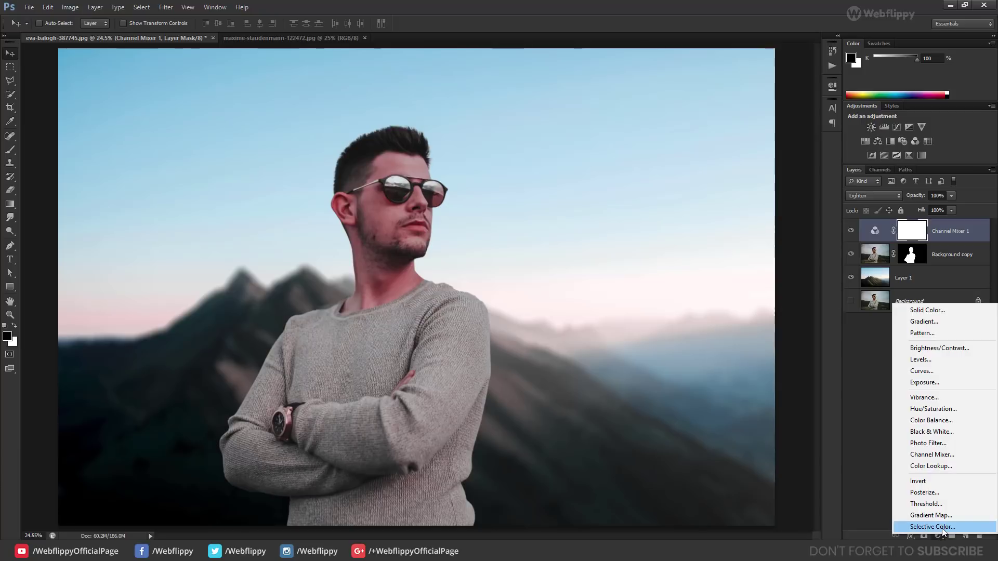
{"action": "left_click", "coordinate": [941, 529]}
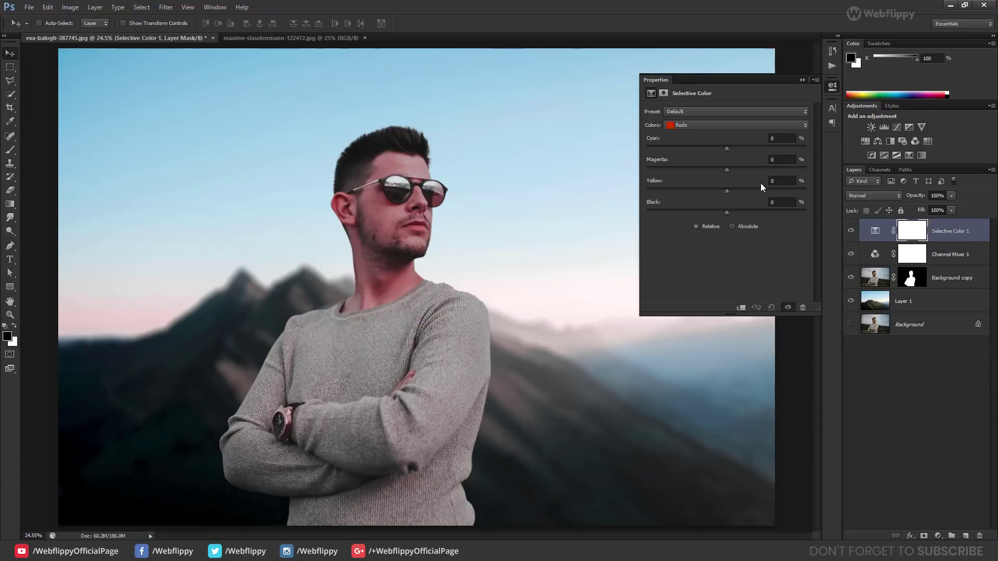
{"action": "left_click", "coordinate": [722, 124]}
{"action": "left_click", "coordinate": [774, 139]}
{"action": "type", "text": "20"}
{"action": "key", "text": "Return"}
{"action": "left_click", "coordinate": [771, 159]}
{"action": "left_click", "coordinate": [773, 201]}
{"action": "type", "text": "20"}
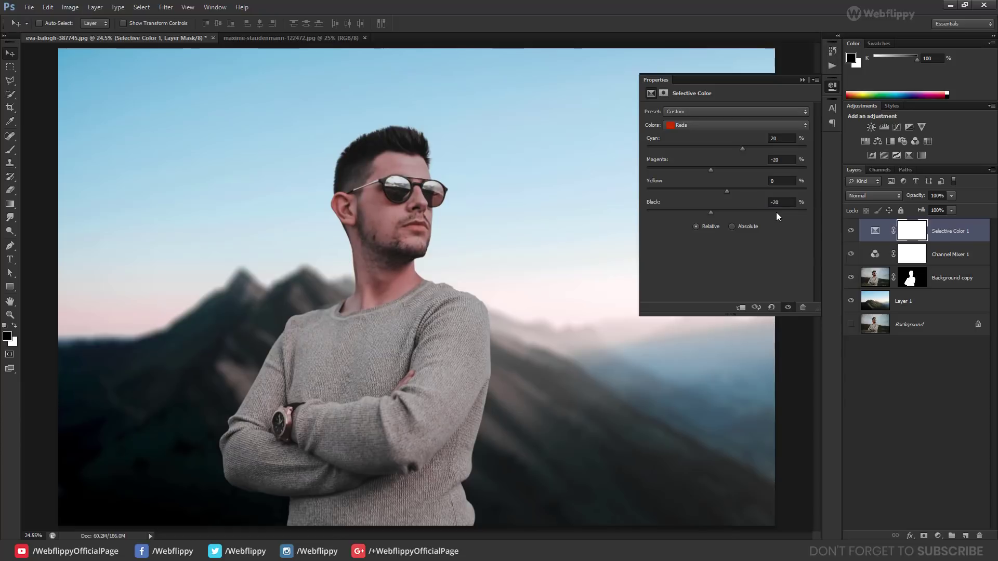
- Set the Whites to Magenta −20 and Black −20, then toggle the layer to compare
{"action": "left_click", "coordinate": [715, 125]}
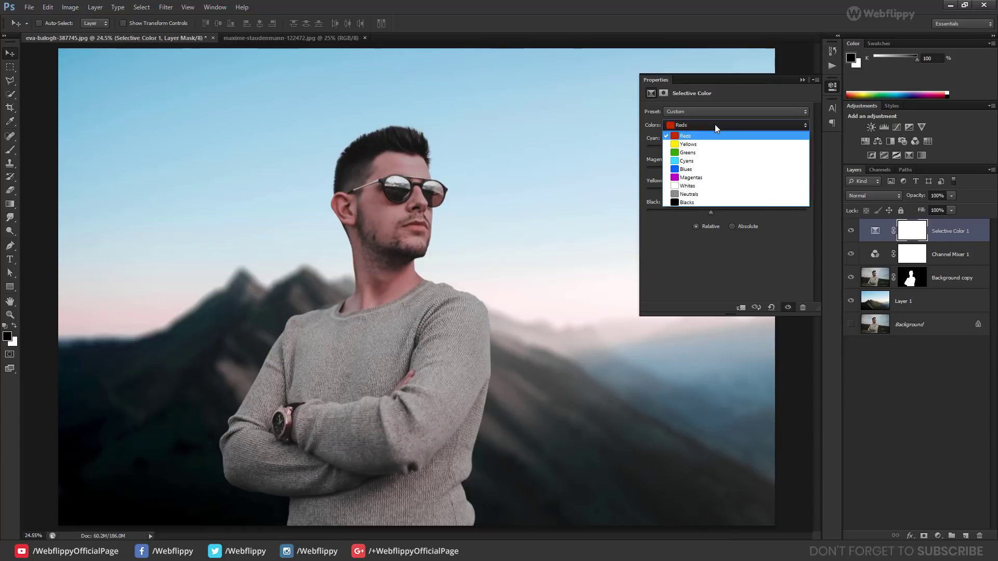
{"action": "left_click", "coordinate": [726, 186]}
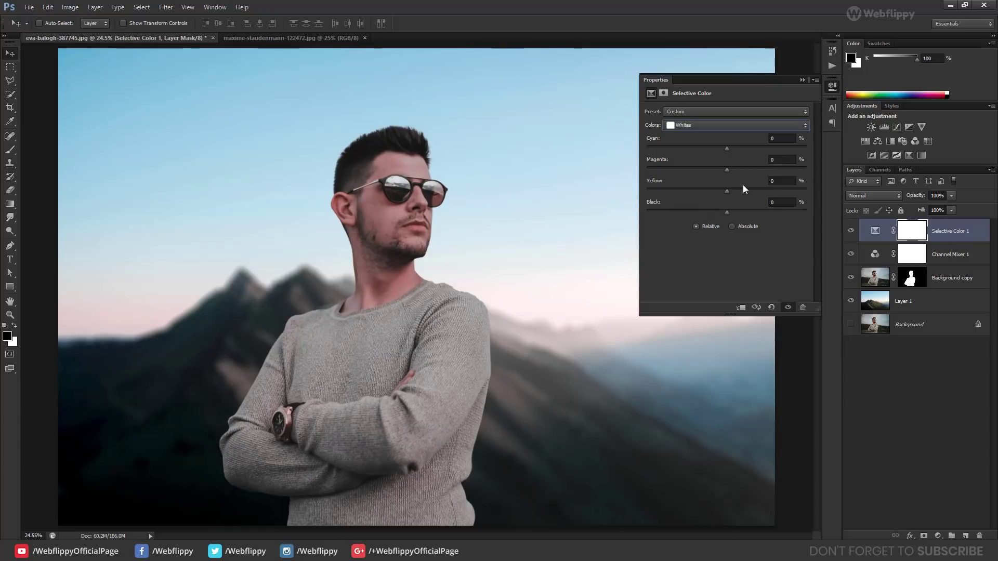
{"action": "left_click", "coordinate": [779, 160]}
{"action": "type", "text": "-20"}
{"action": "left_click", "coordinate": [780, 202]}
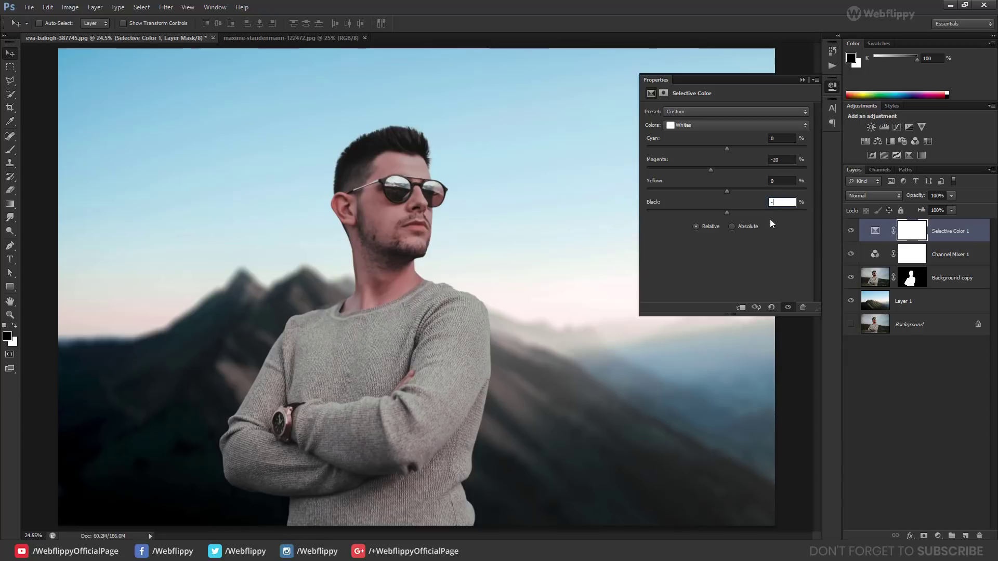
{"action": "type", "text": "20"}
{"action": "left_click", "coordinate": [802, 81]}
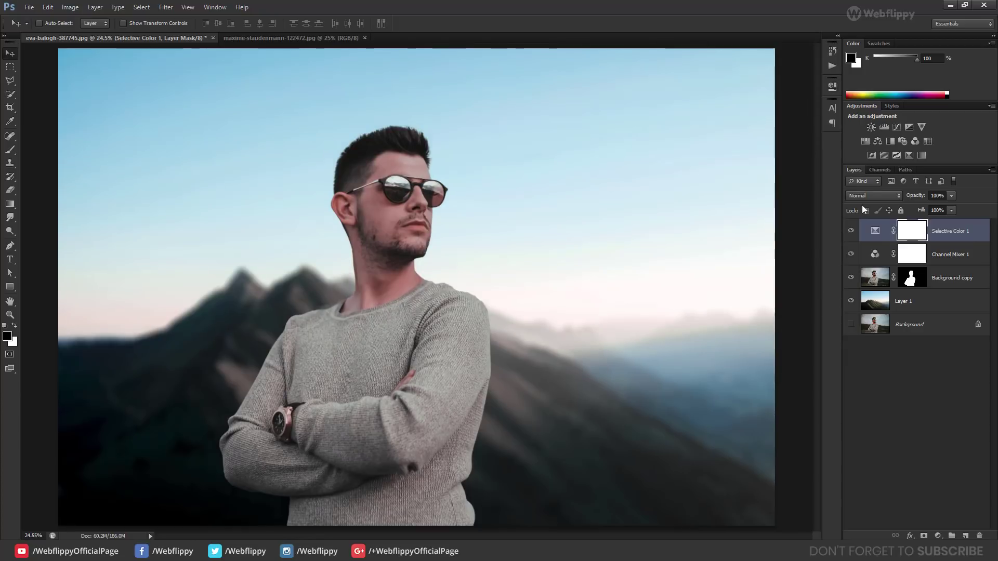
{"action": "left_click", "coordinate": [852, 231]}
{"action": "left_click", "coordinate": [852, 231]}
- Add a Gradient Map adjustment layer starting from the Violet, Orange preset
{"action": "left_click", "coordinate": [937, 537]}
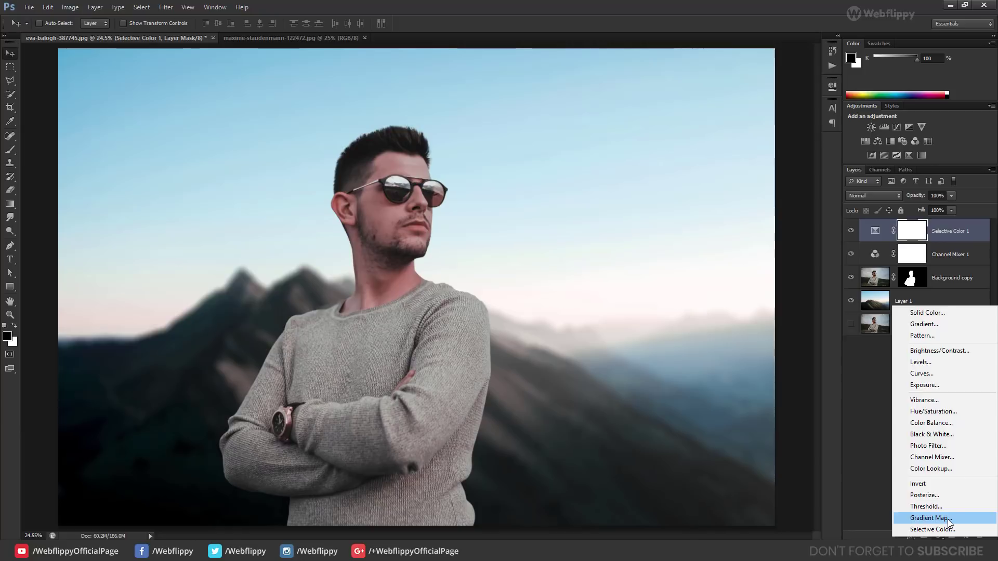
{"action": "left_click", "coordinate": [947, 518]}
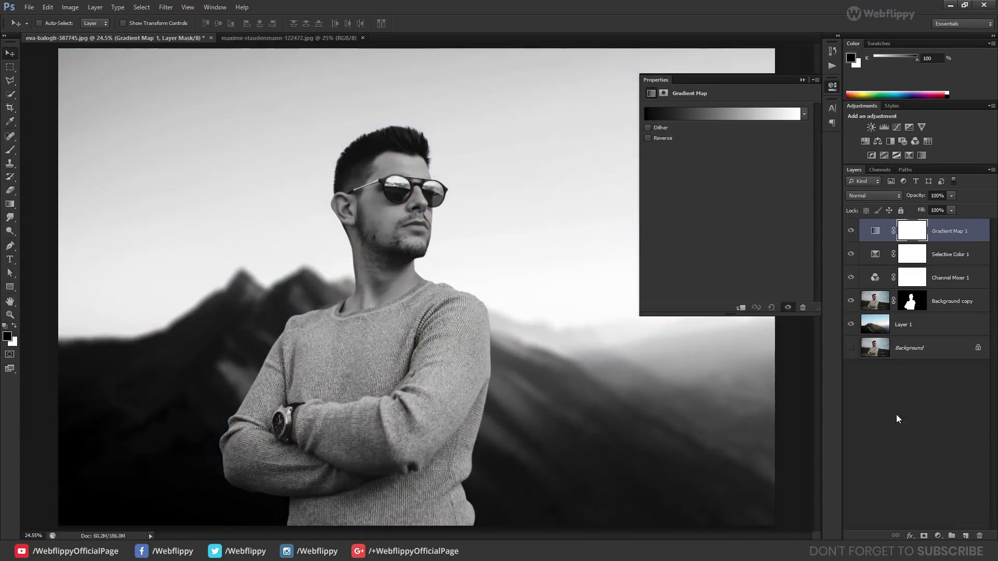
{"action": "left_click", "coordinate": [723, 112]}
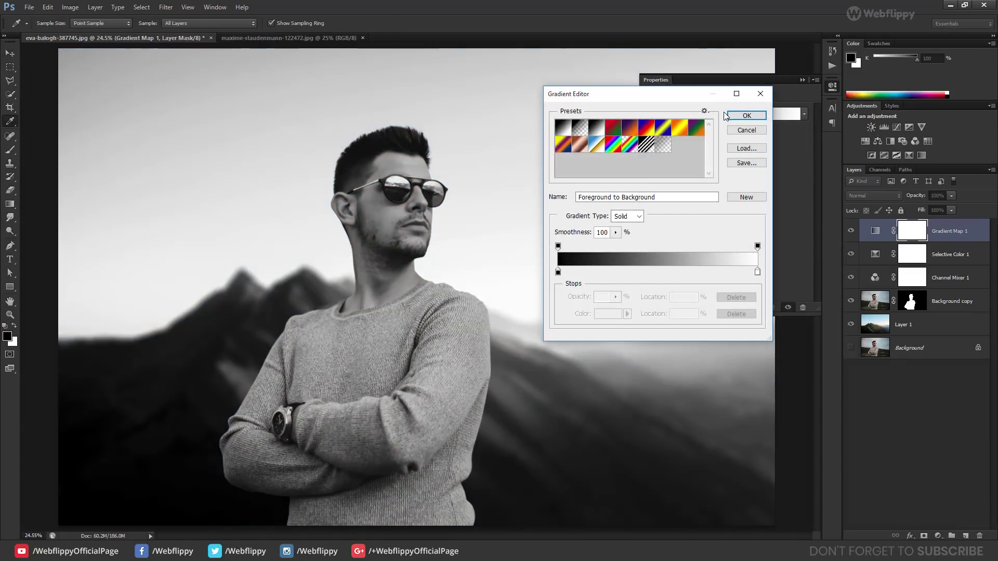
{"action": "left_click", "coordinate": [631, 130]}
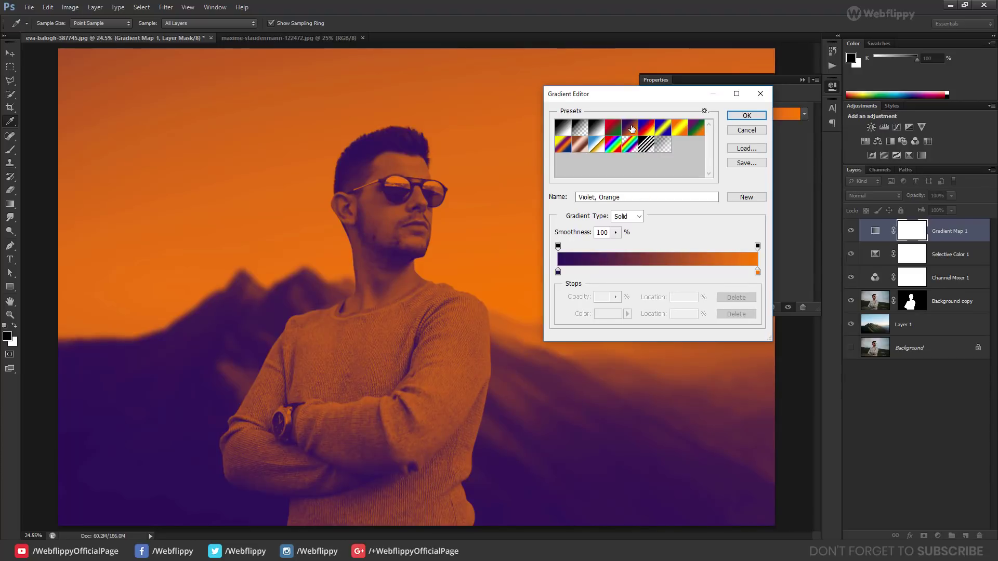
- Change the gradient's shadow stop to teal-blue and its highlight stop to pale peach
{"action": "left_click", "coordinate": [558, 272]}
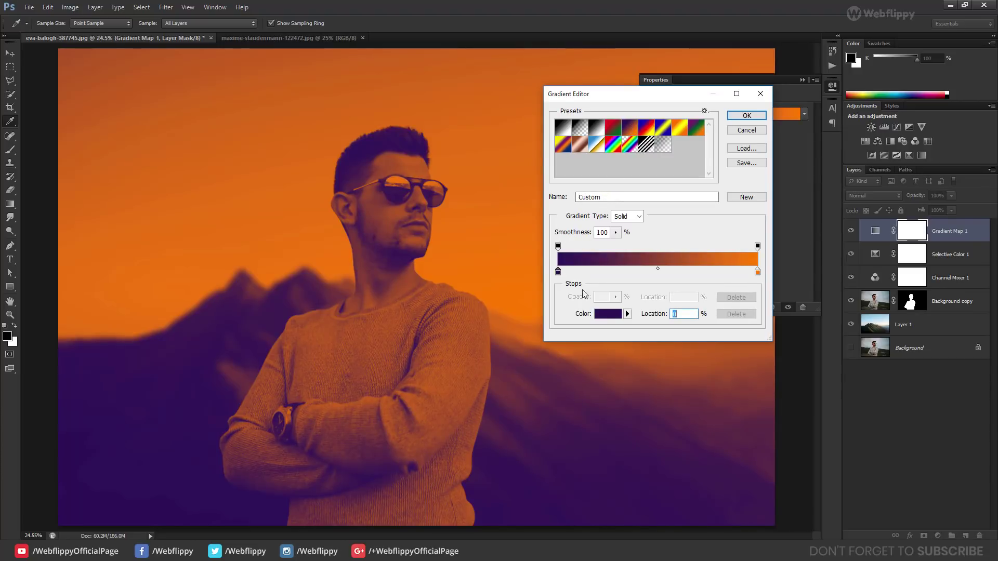
{"action": "left_click", "coordinate": [607, 315]}
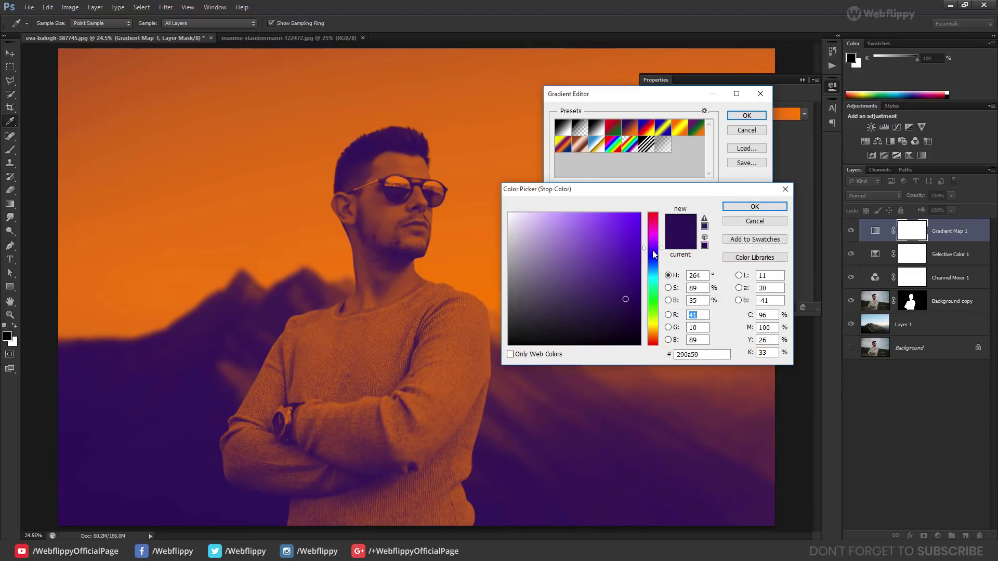
{"action": "mouse_move", "coordinate": [653, 250]}
{"action": "left_mouse_down"}
{"action": "mouse_move", "coordinate": [656, 274]}
{"action": "mouse_move", "coordinate": [611, 272]}
{"action": "mouse_move", "coordinate": [609, 262]}
{"action": "left_mouse_up"}
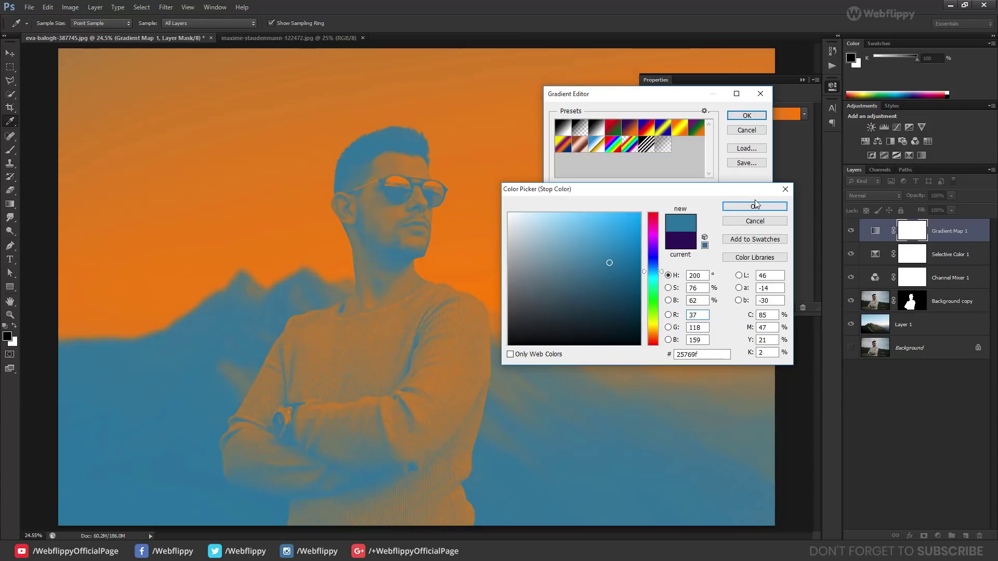
{"action": "left_click", "coordinate": [755, 207]}
{"action": "left_click", "coordinate": [758, 271]}
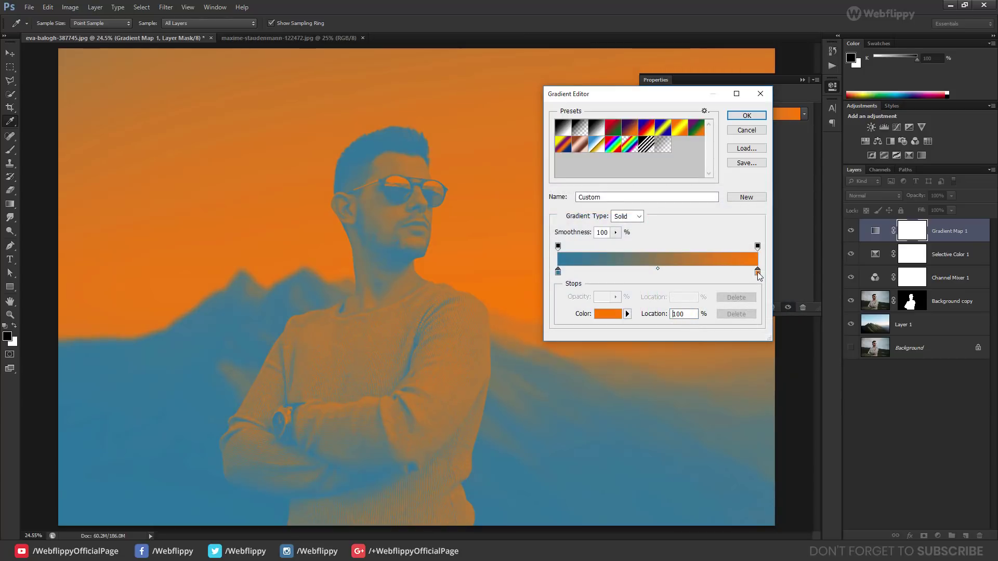
{"action": "left_click", "coordinate": [613, 314]}
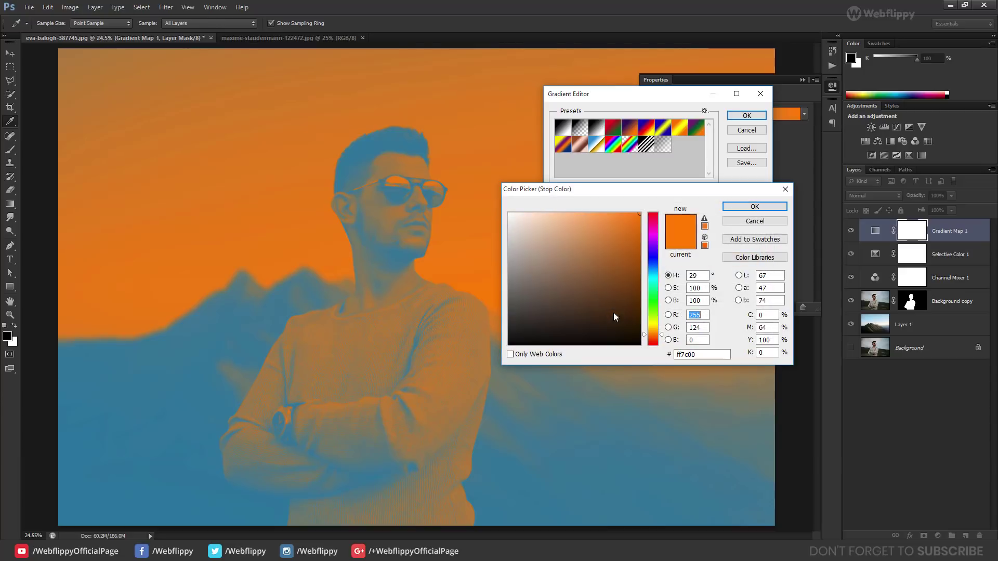
{"action": "mouse_move", "coordinate": [549, 216]}
{"action": "left_mouse_down"}
{"action": "mouse_move", "coordinate": [545, 199]}
{"action": "mouse_move", "coordinate": [557, 200]}
{"action": "left_mouse_up"}
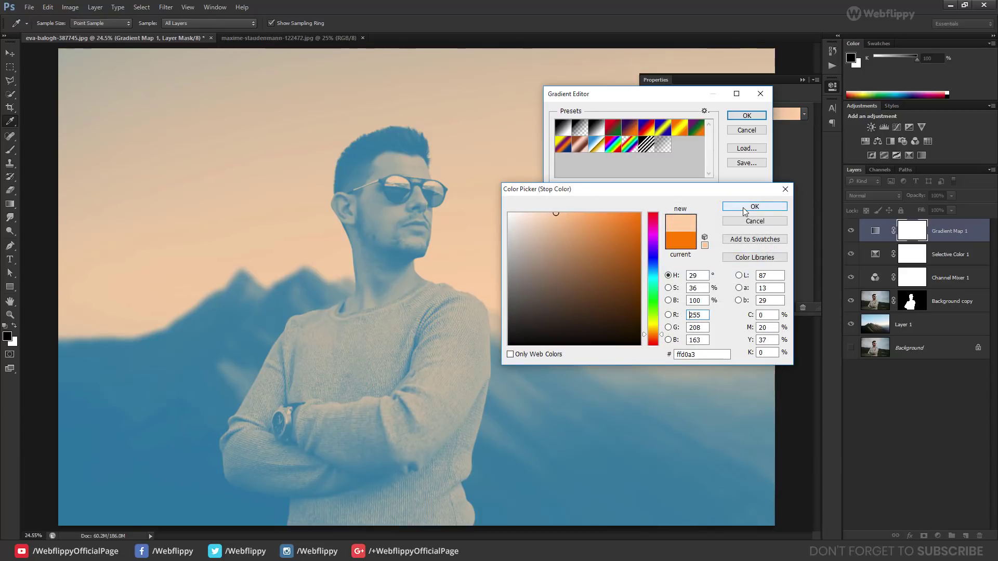
{"action": "left_click", "coordinate": [744, 207]}
{"action": "left_click", "coordinate": [746, 115]}
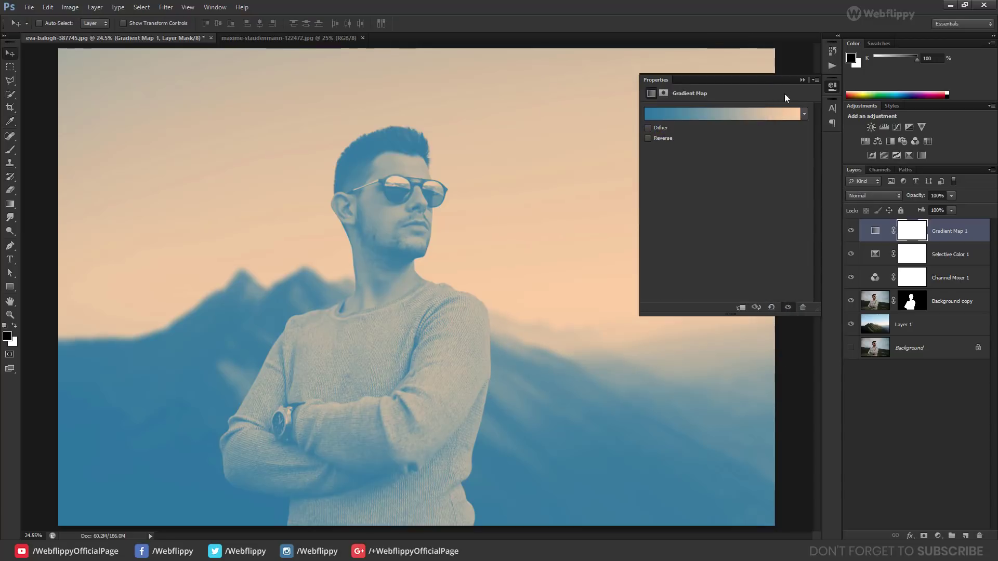
- Set Gradient Map 1 to Soft Light at 88% opacity, toggling its visibility to compare
{"action": "left_click", "coordinate": [802, 80]}
{"action": "left_click", "coordinate": [864, 195]}
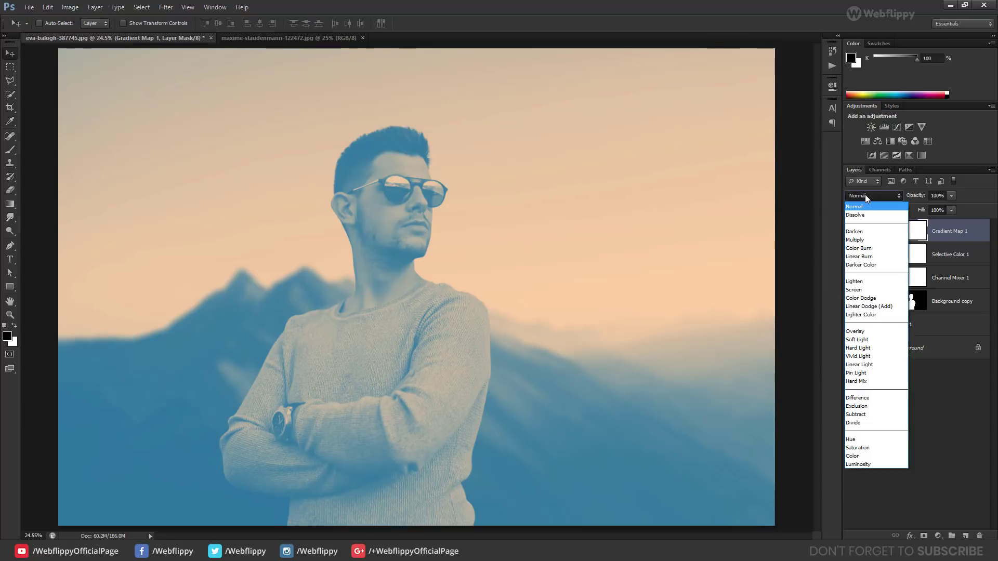
{"action": "left_click", "coordinate": [878, 341]}
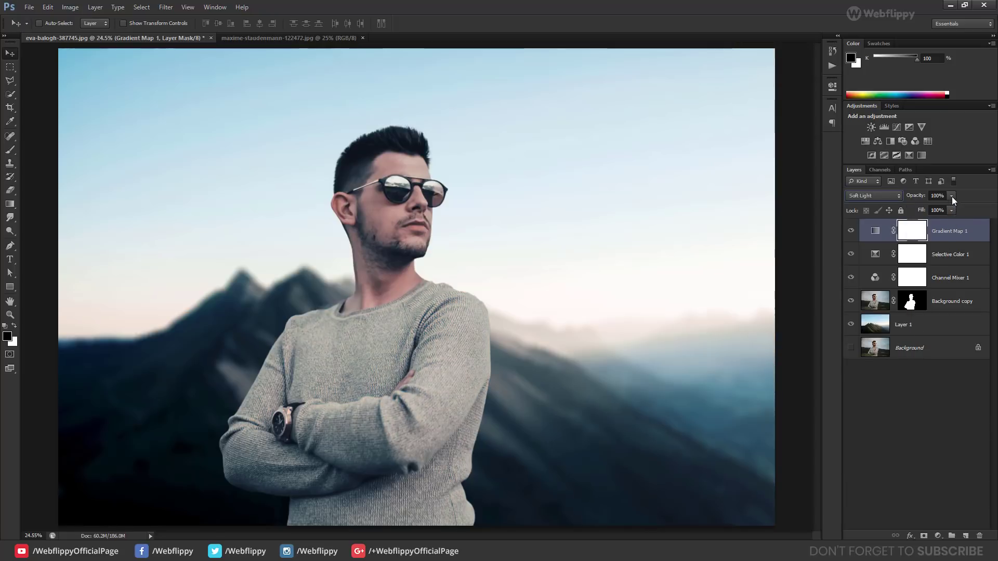
{"action": "left_click_drag", "start_coordinate": [916, 206], "coordinate": [944, 207]}
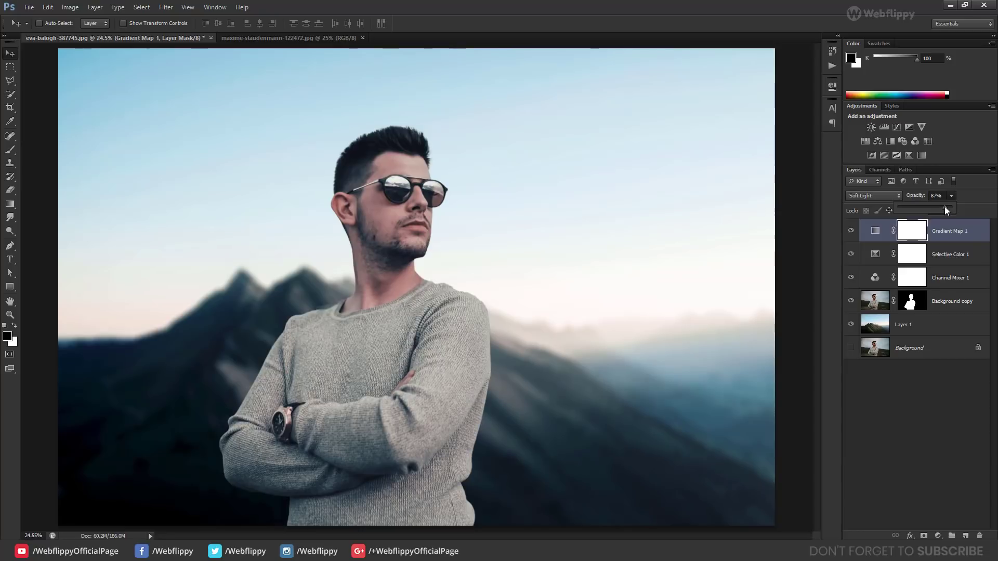
{"action": "left_click", "coordinate": [851, 230]}
{"action": "left_click", "coordinate": [851, 230]}
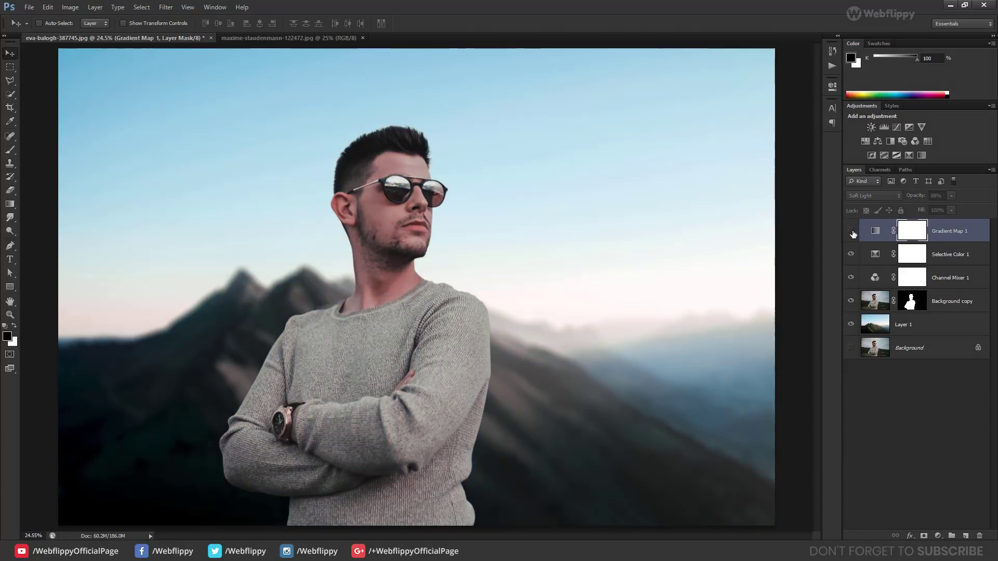
{"action": "left_click", "coordinate": [851, 231]}
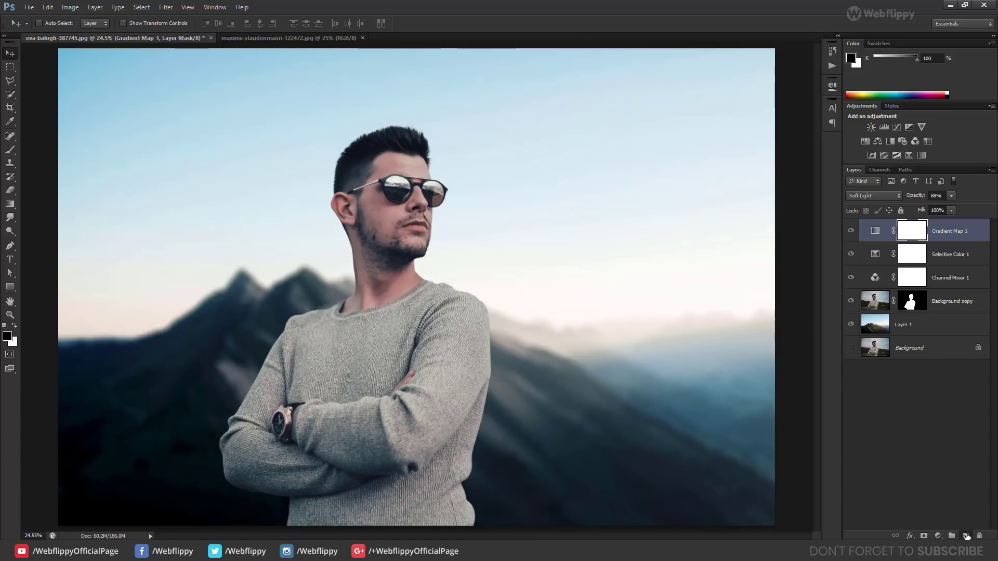
- Add a new empty layer and select the Brush Tool with a 250 px, 0% hardness soft round brush
{"action": "left_click", "coordinate": [966, 536]}
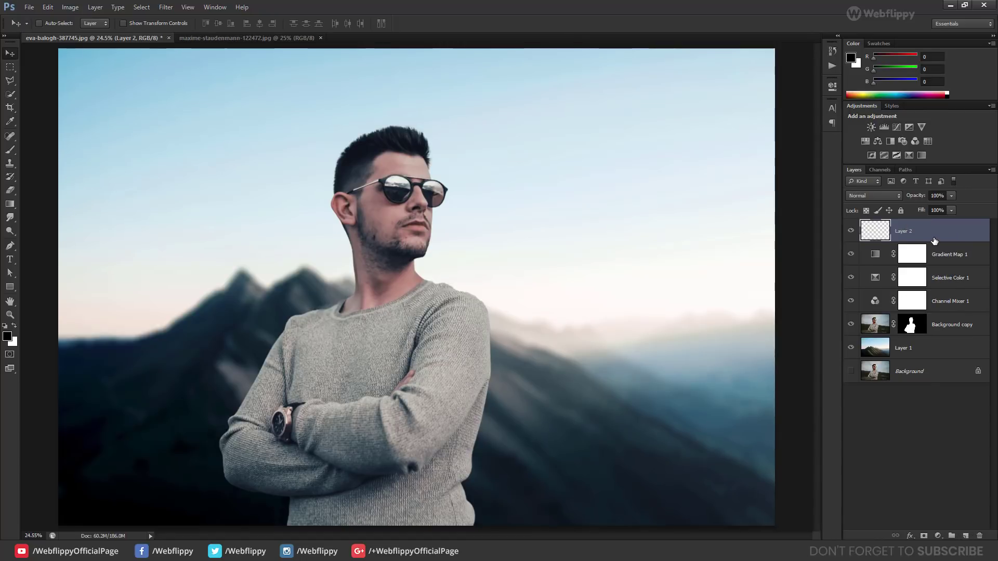
{"action": "left_click", "coordinate": [11, 150]}
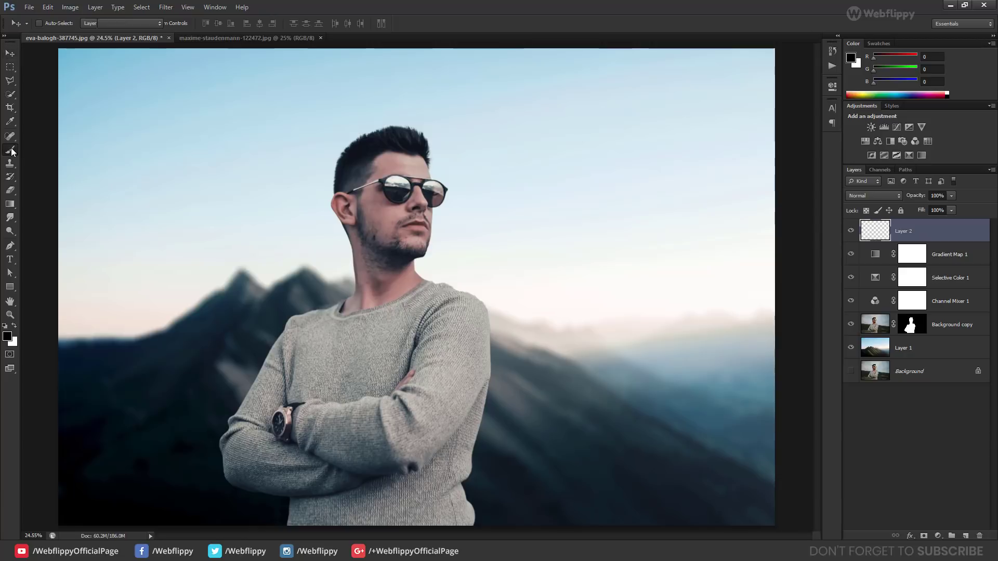
{"action": "right_click", "coordinate": [11, 147]}
{"action": "left_click", "coordinate": [36, 149]}
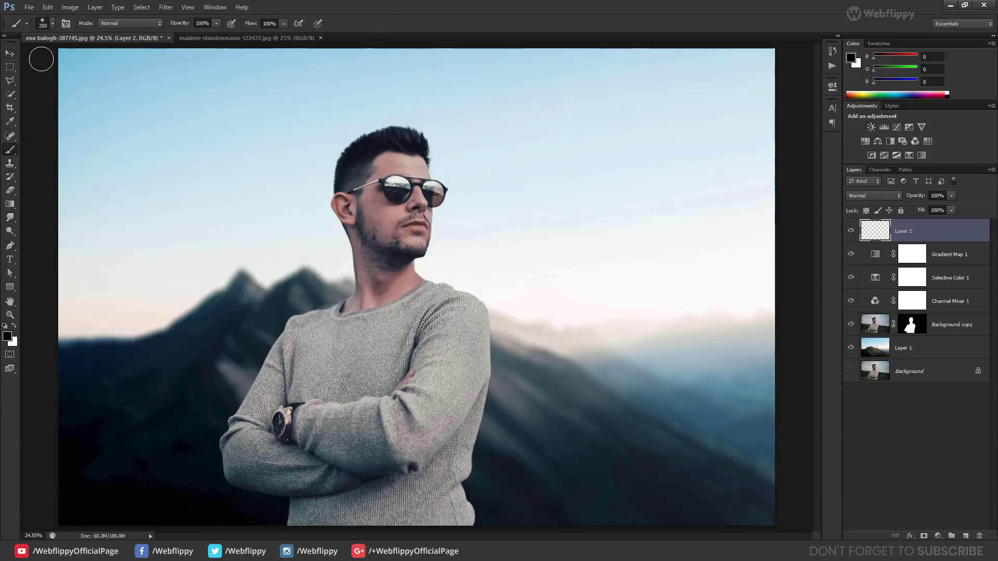
{"action": "left_click", "coordinate": [50, 26]}
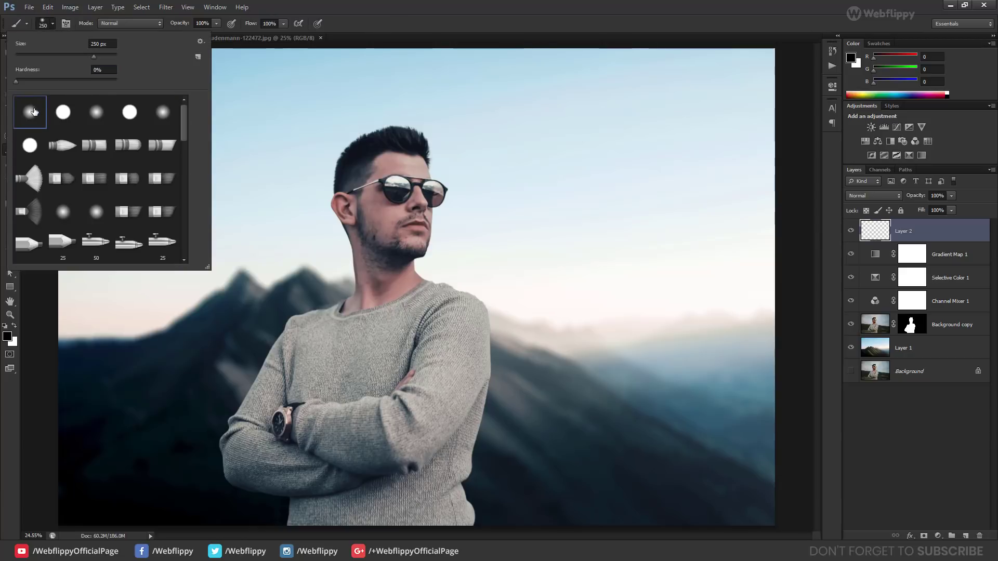
{"action": "left_click", "coordinate": [52, 25]}
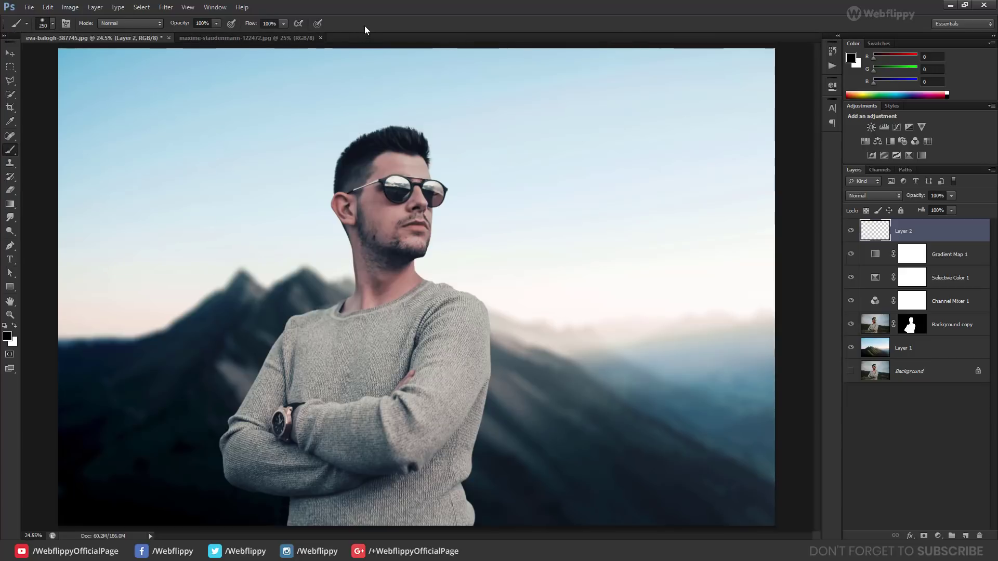
- Set the foreground colour to bright orange ffa800 in the Color Picker
{"action": "left_click", "coordinate": [8, 336]}
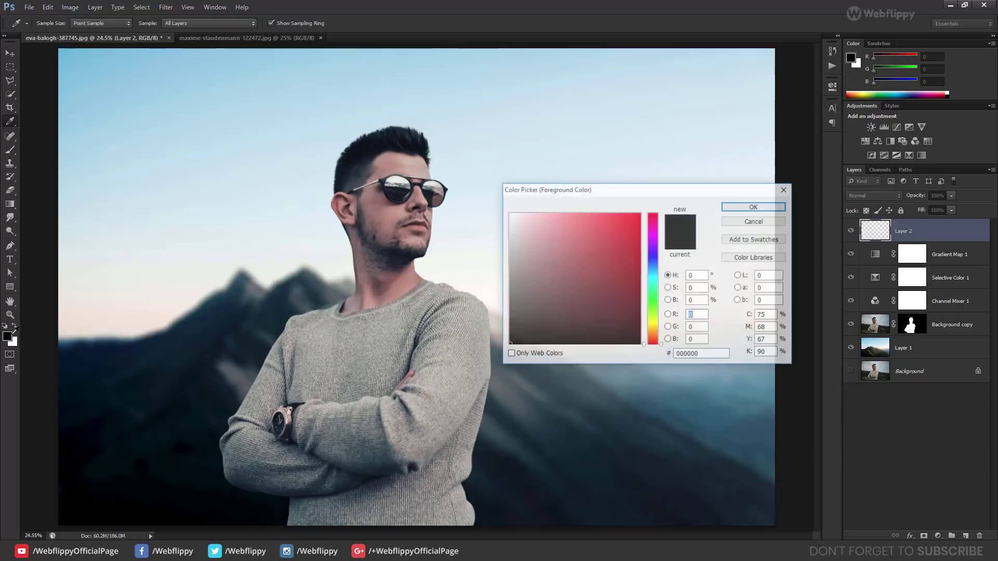
{"action": "left_click_drag", "start_coordinate": [588, 190], "coordinate": [565, 166]}
{"action": "left_click", "coordinate": [618, 195]}
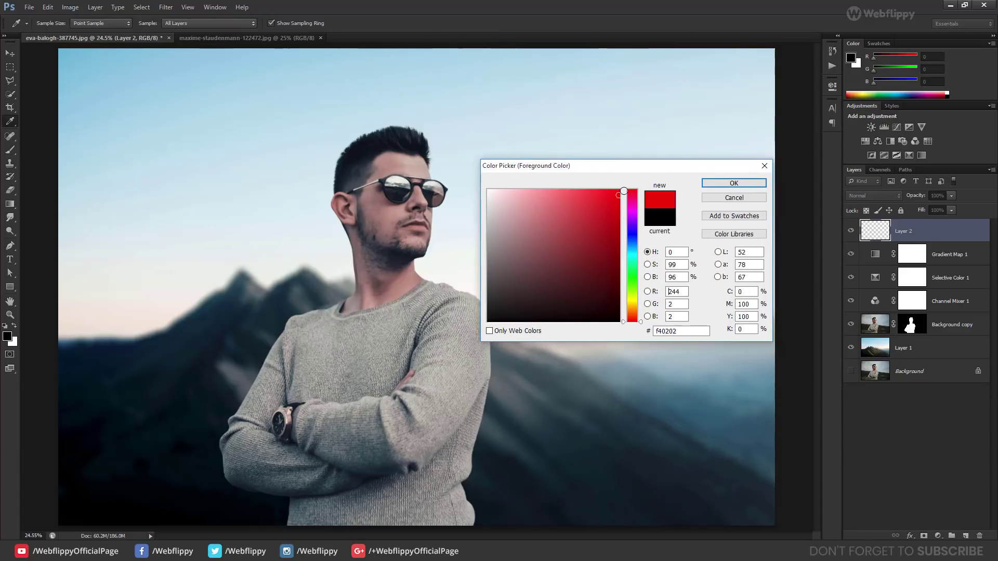
{"action": "left_click_drag", "start_coordinate": [632, 315], "coordinate": [634, 307]}
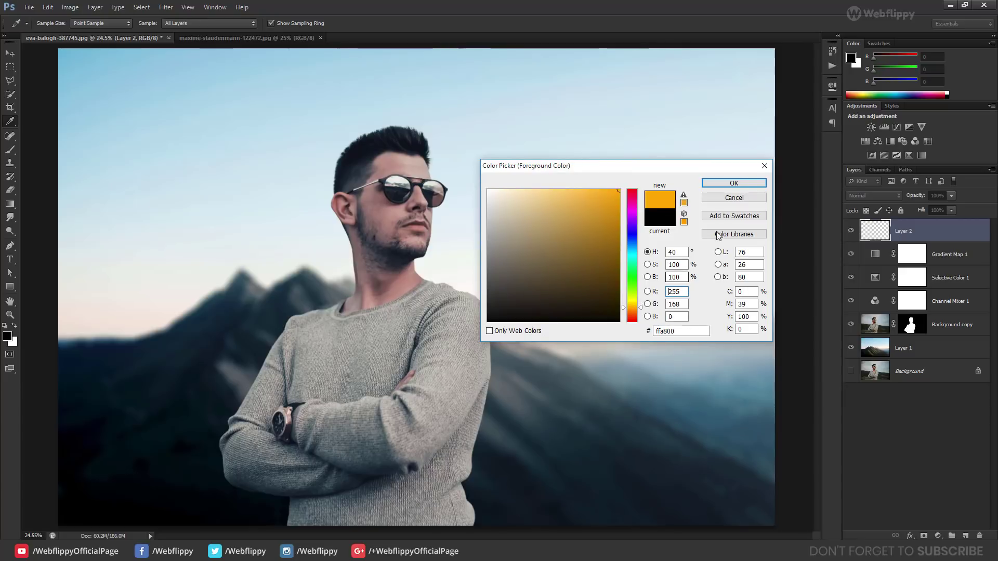
{"action": "left_click", "coordinate": [734, 183]}
- Enlarge the brush to about 1900 px and dab an orange sun right of the man's head
{"action": "key", "text": "b"}
{"action": "key", "text": "]"}
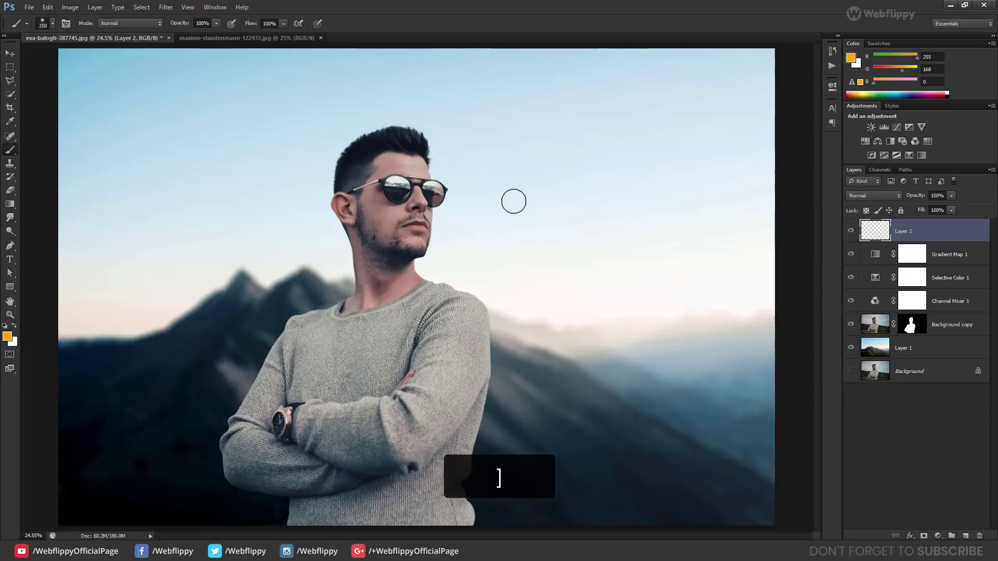
{"action": "key", "text": "]"}
{"action": "key", "text": "]"}
{"action": "key", "text": "]"}
{"action": "key", "text": "]"}
{"action": "key", "text": "]"}
{"action": "key", "text": "]"}
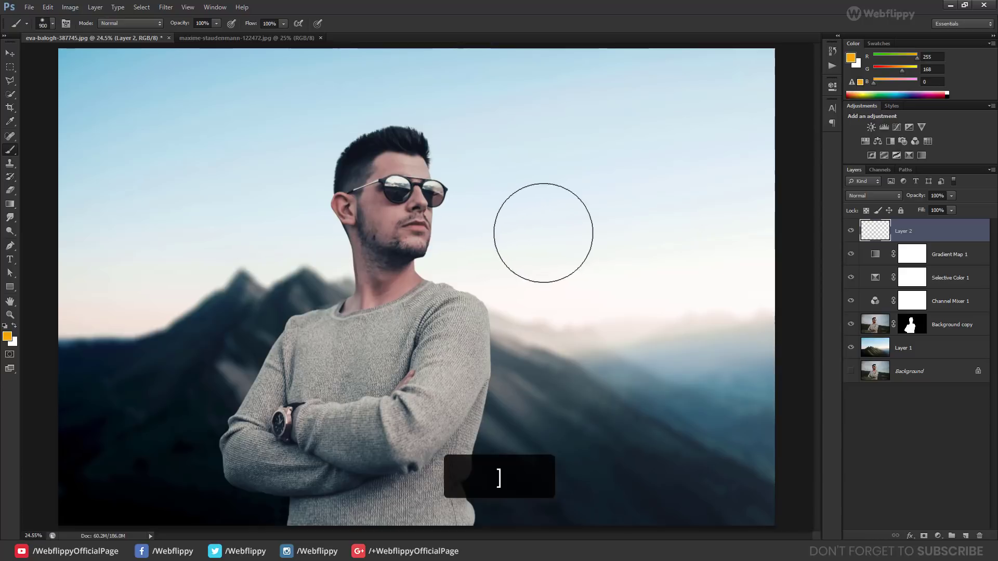
{"action": "key", "text": "]"}
{"action": "key", "text": "]"}
{"action": "key", "text": "]"}
{"action": "key", "text": "]"}
{"action": "key", "text": "]"}
{"action": "key", "text": "]"}
{"action": "key", "text": "]"}
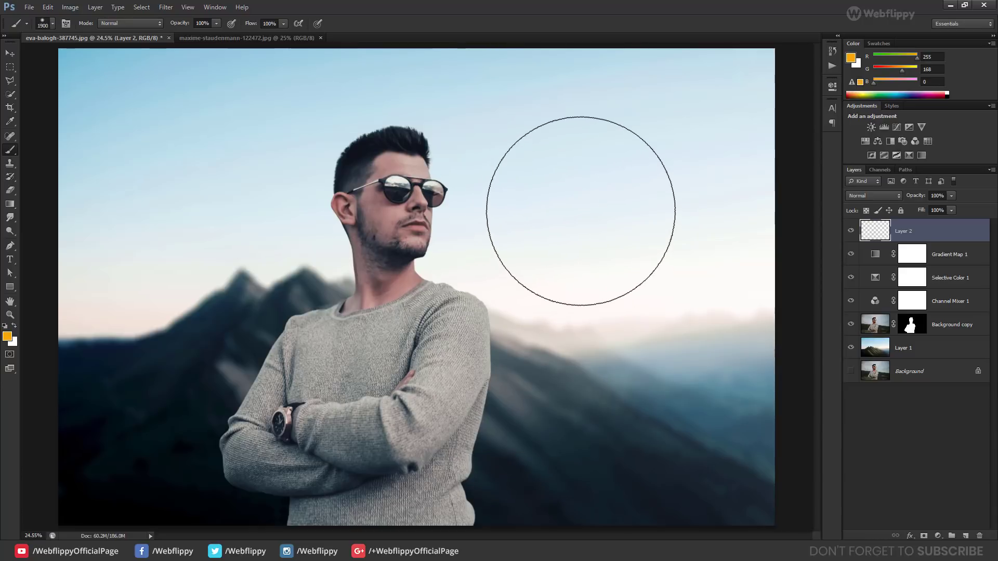
{"action": "key", "text": "]"}
{"action": "left_click", "coordinate": [580, 210]}
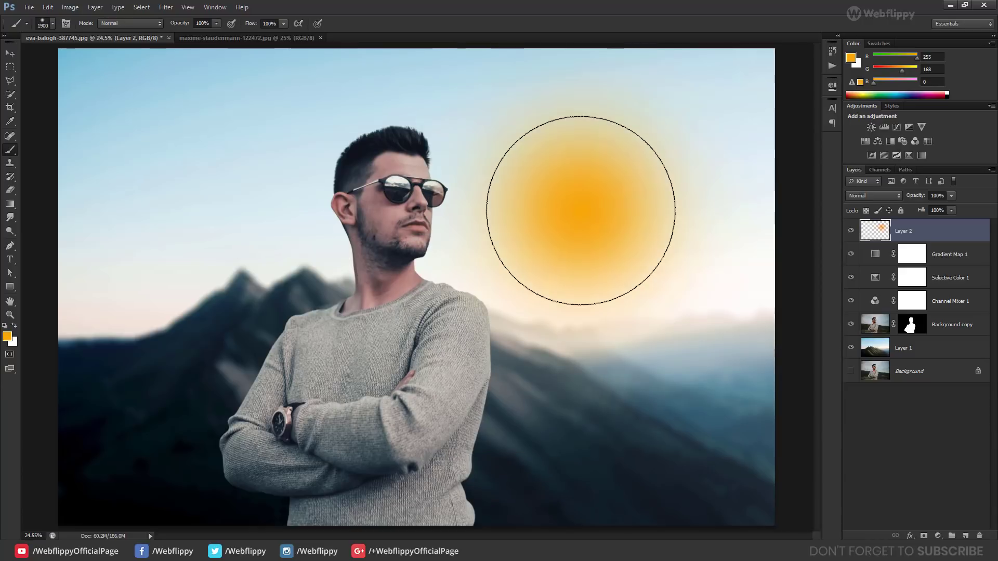
{"action": "left_click", "coordinate": [580, 211]}
- Blend Layer 2 in Screen mode and start a Free Transform on it
{"action": "key", "text": "v"}
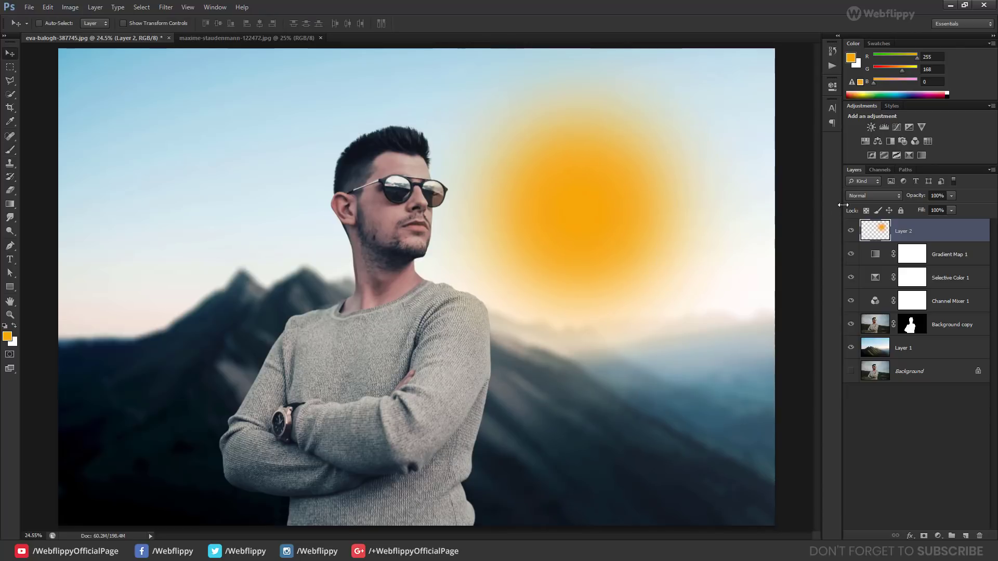
{"action": "left_click", "coordinate": [857, 196]}
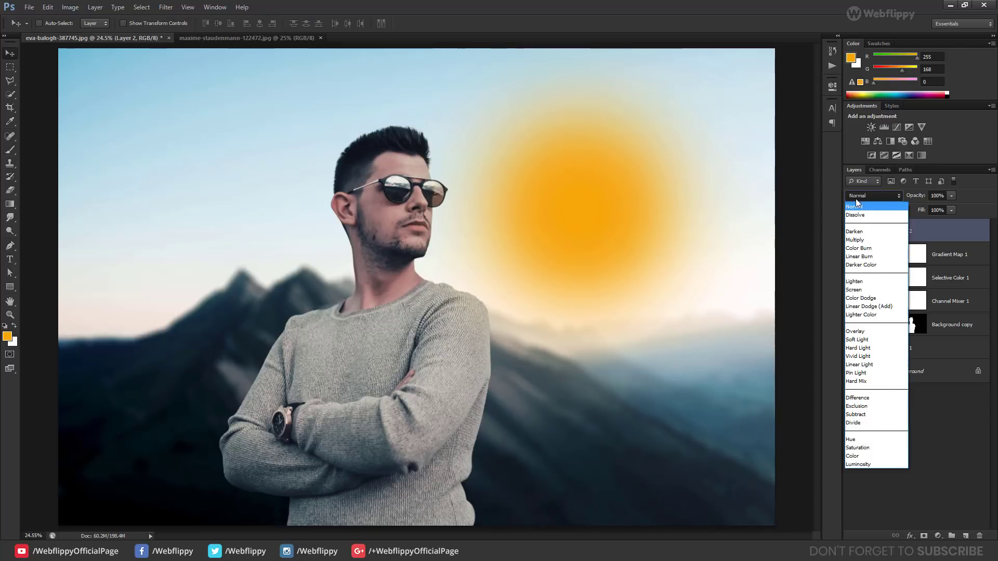
{"action": "left_click", "coordinate": [869, 289]}
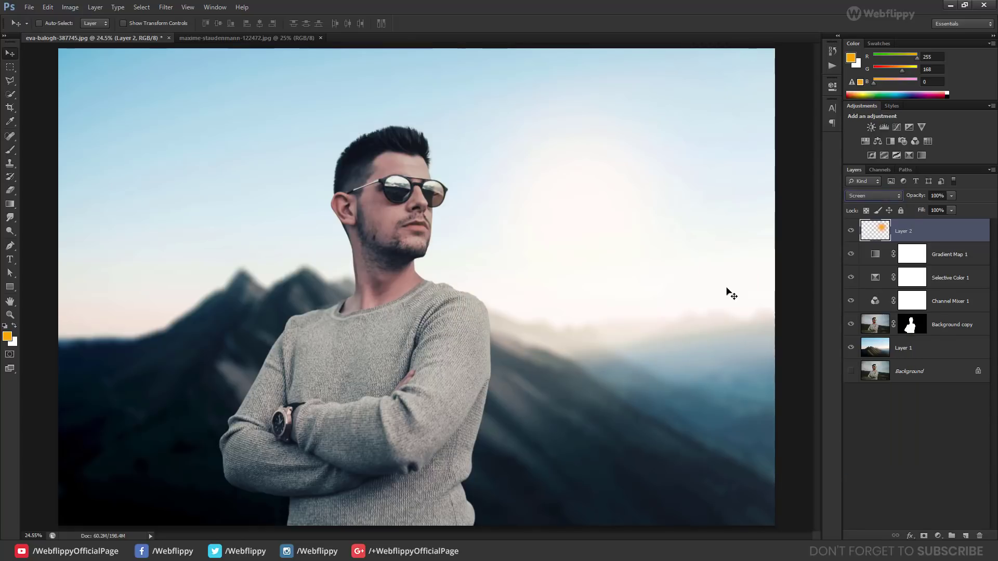
{"action": "key", "text": "ctrl+t"}
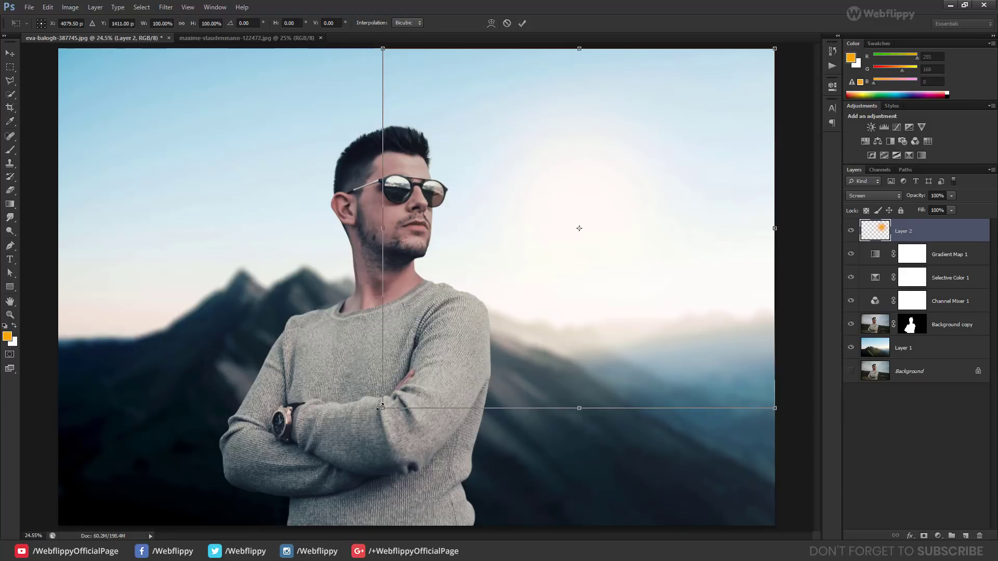
- Scale the orange glow to 300%, position it over the right sky, and commit the transform
{"action": "left_click_drag", "start_coordinate": [382, 408], "coordinate": [238, 476]}
{"action": "key", "text": "ctrl+minus"}
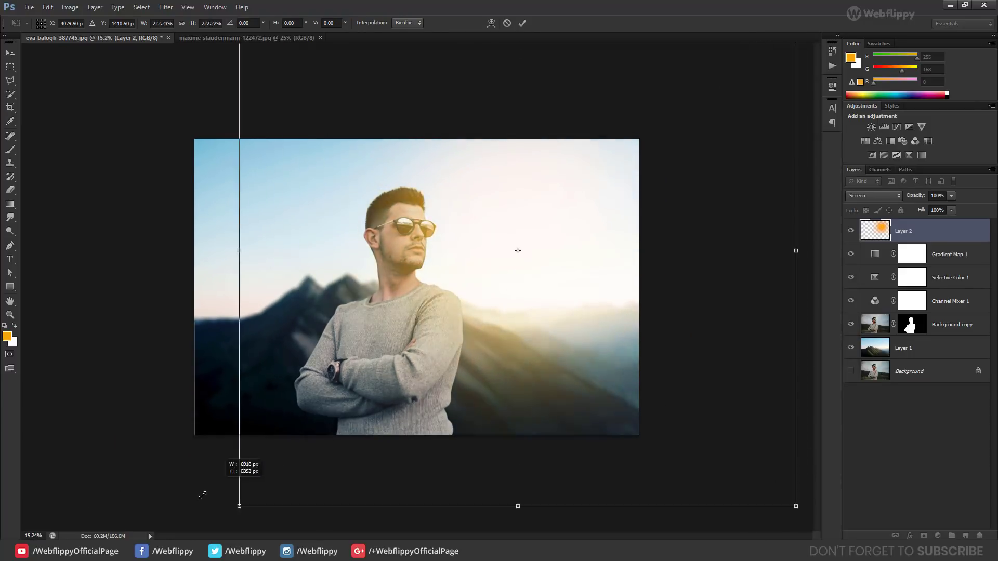
{"action": "left_click_drag", "start_coordinate": [317, 431], "coordinate": [223, 521]}
{"action": "mouse_move", "coordinate": [400, 403]}
{"action": "left_mouse_down"}
{"action": "mouse_move", "coordinate": [399, 316]}
{"action": "mouse_move", "coordinate": [456, 356]}
{"action": "left_mouse_up"}
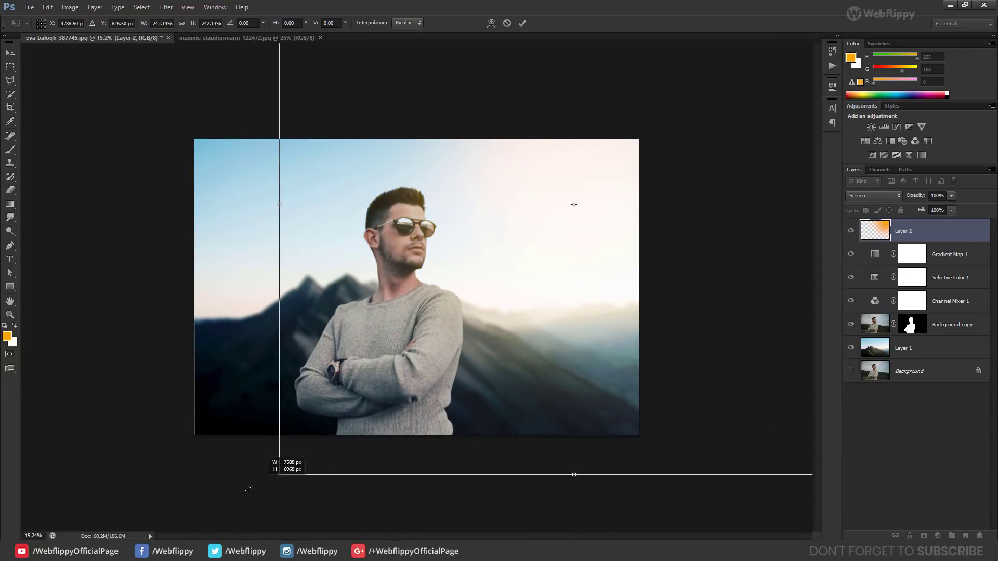
{"action": "left_click_drag", "start_coordinate": [281, 476], "coordinate": [210, 540]}
{"action": "mouse_move", "coordinate": [452, 384]}
{"action": "left_mouse_down"}
{"action": "mouse_move", "coordinate": [474, 405]}
{"action": "mouse_move", "coordinate": [463, 407]}
{"action": "left_mouse_up"}
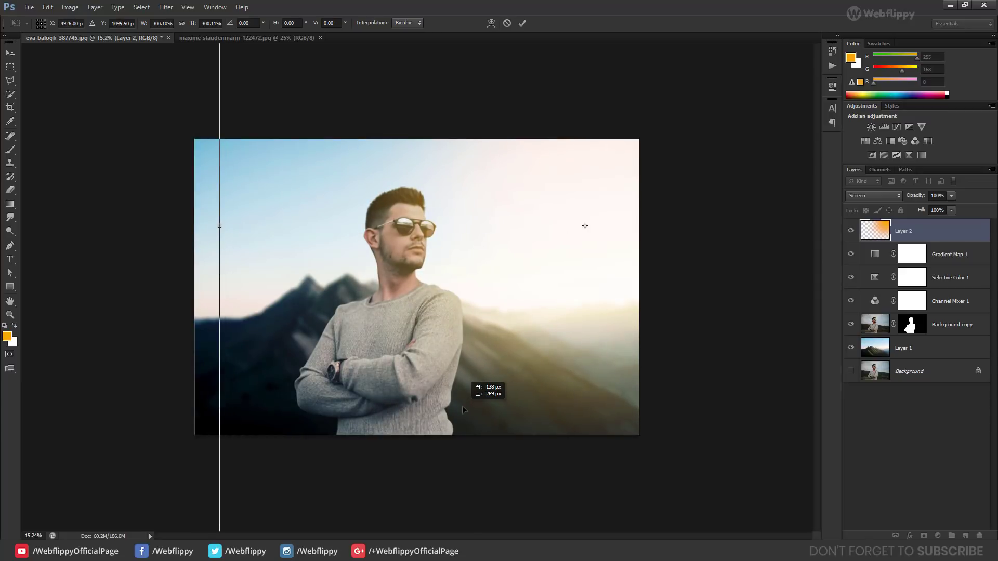
{"action": "left_click_drag", "start_coordinate": [462, 406], "coordinate": [465, 403]}
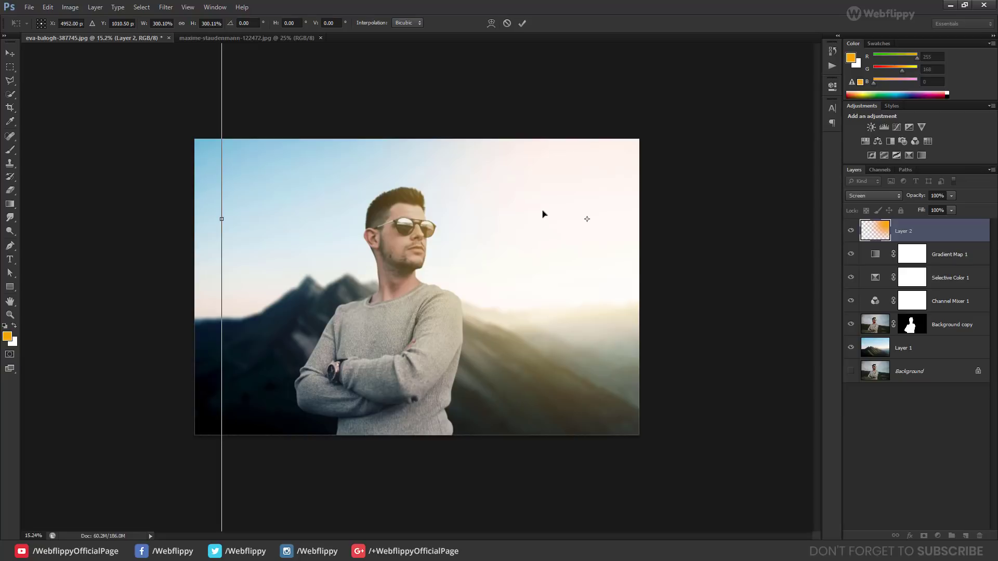
{"action": "left_click", "coordinate": [521, 23]}
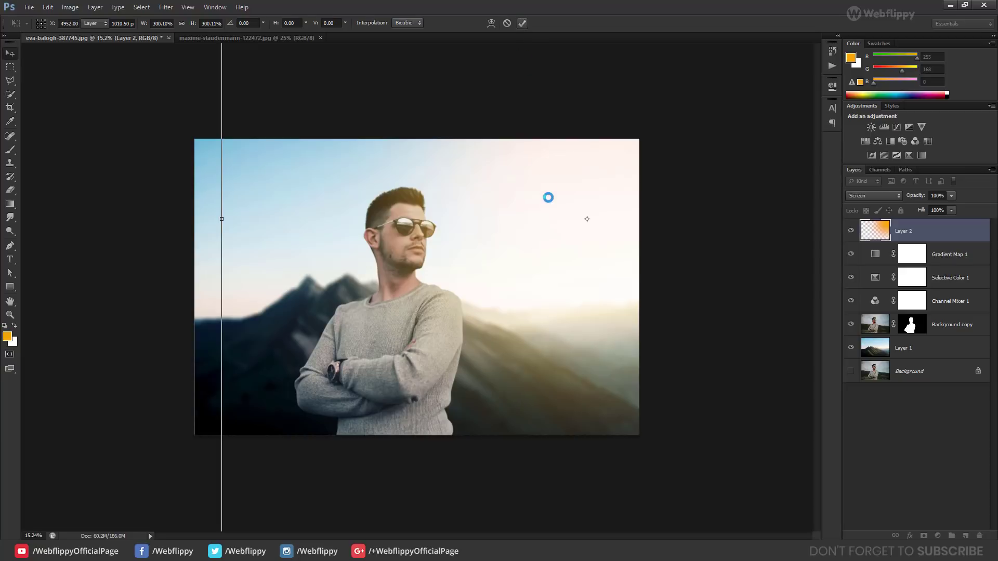
{"action": "key", "text": "ctrl+0"}
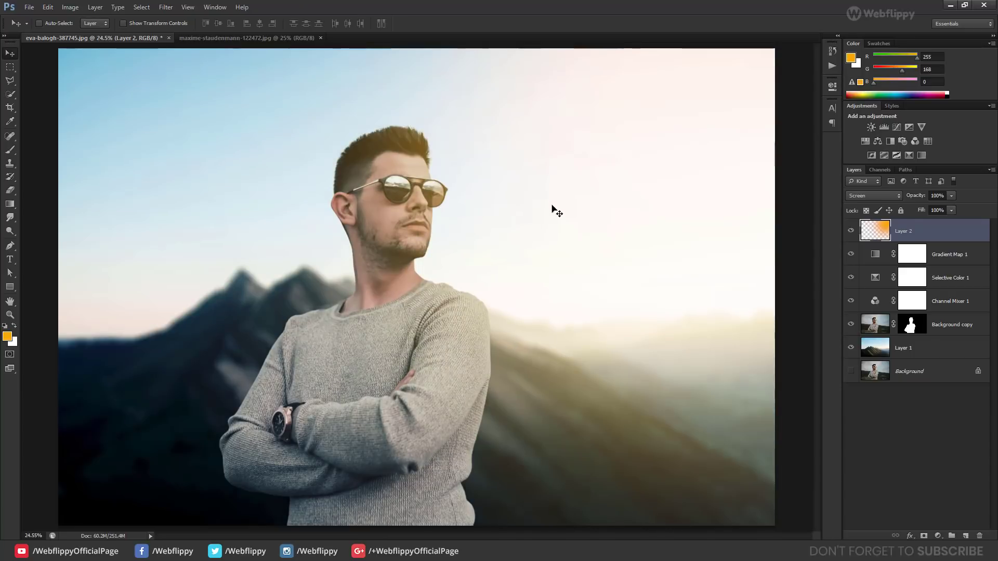
{"action": "left_click", "coordinate": [852, 371], "text": "alt"}
{"action": "left_click", "coordinate": [852, 371], "text": "alt"}
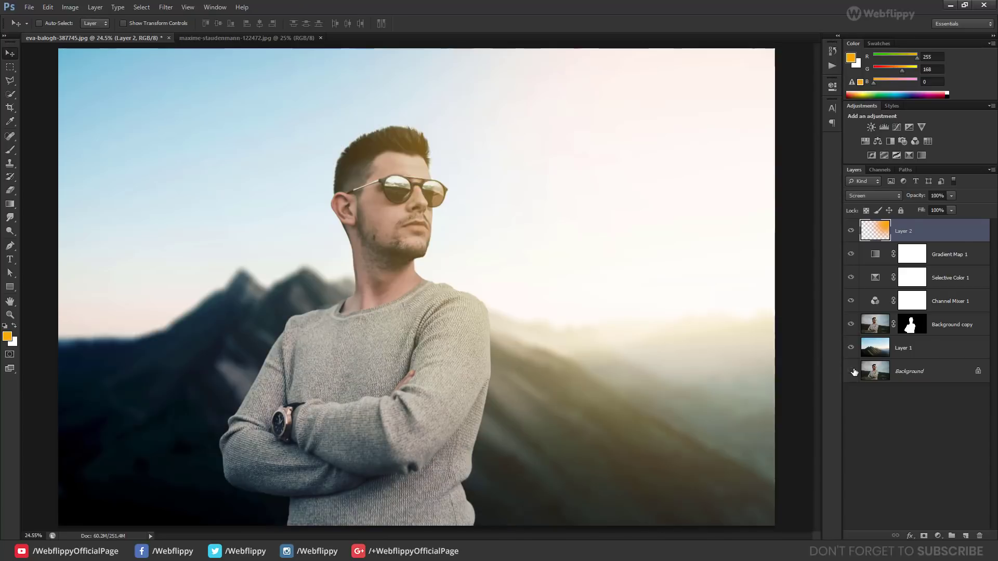
{"action": "left_click", "coordinate": [851, 371], "text": "alt"}
{"action": "left_click", "coordinate": [852, 371], "text": "alt"}
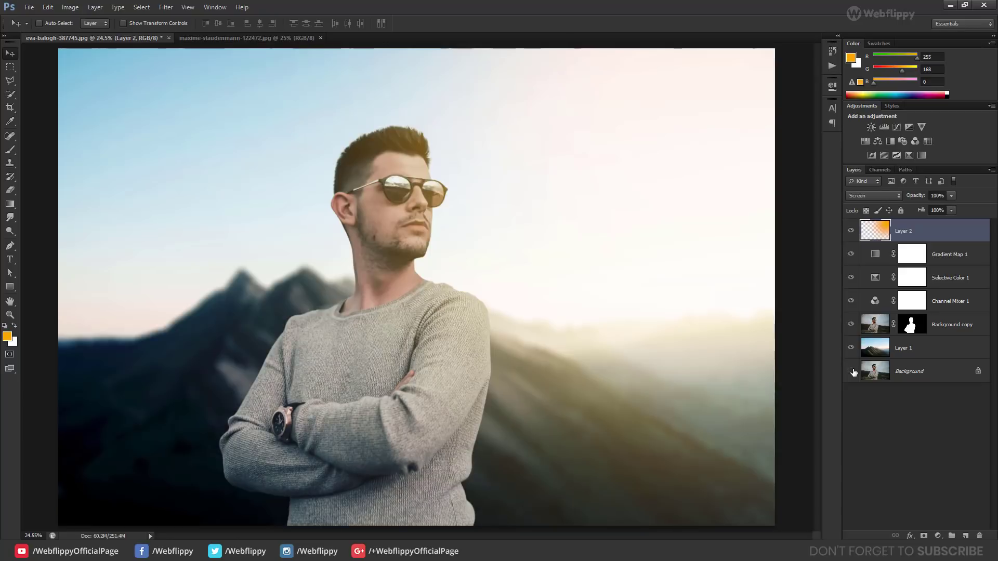